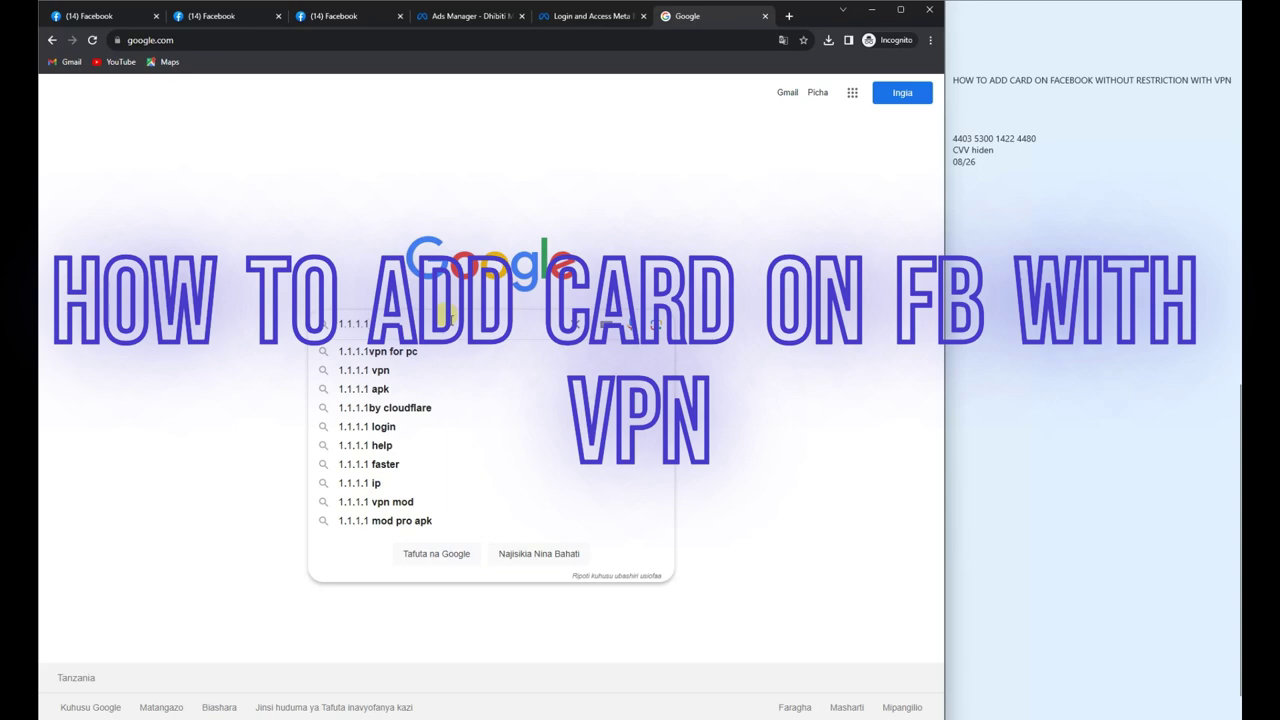
# Search Google for 1.1.1.1 and download the Windows installer of Cloudflare WARP from the 1.1.1.1 site.
pyautogui.press('Return')
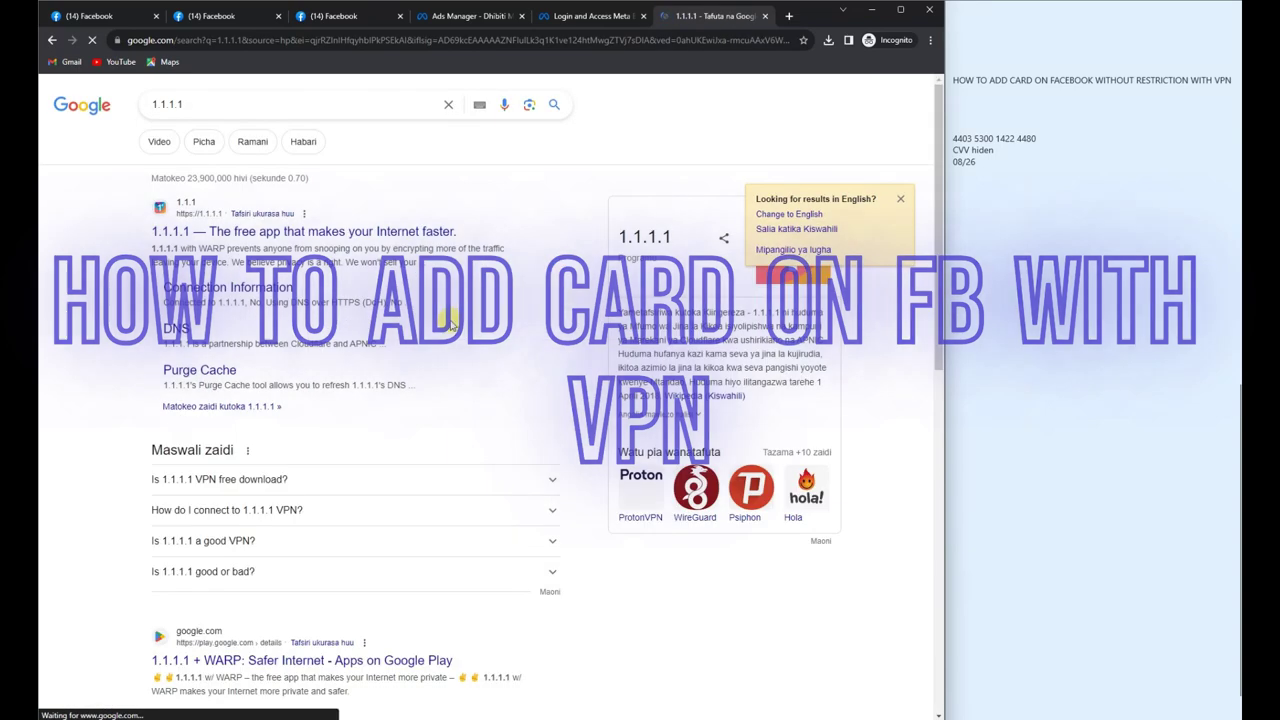
pyautogui.click(217, 230)
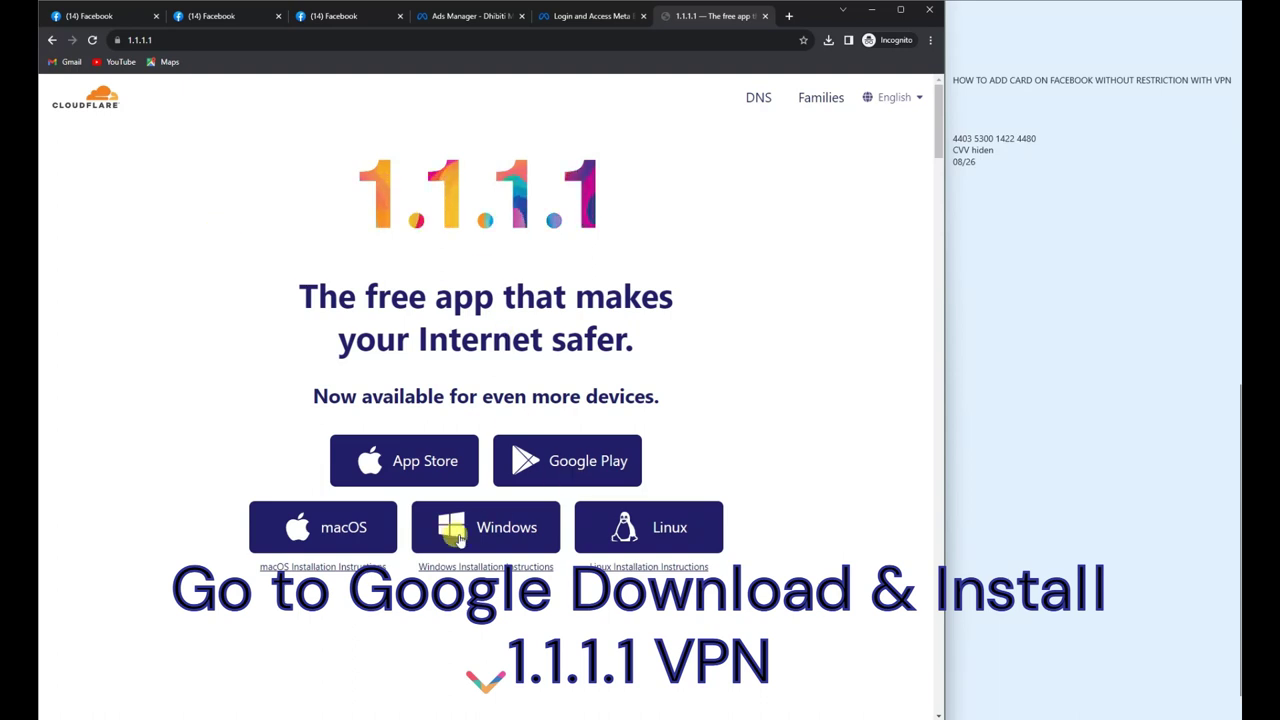
pyautogui.click(472, 532)
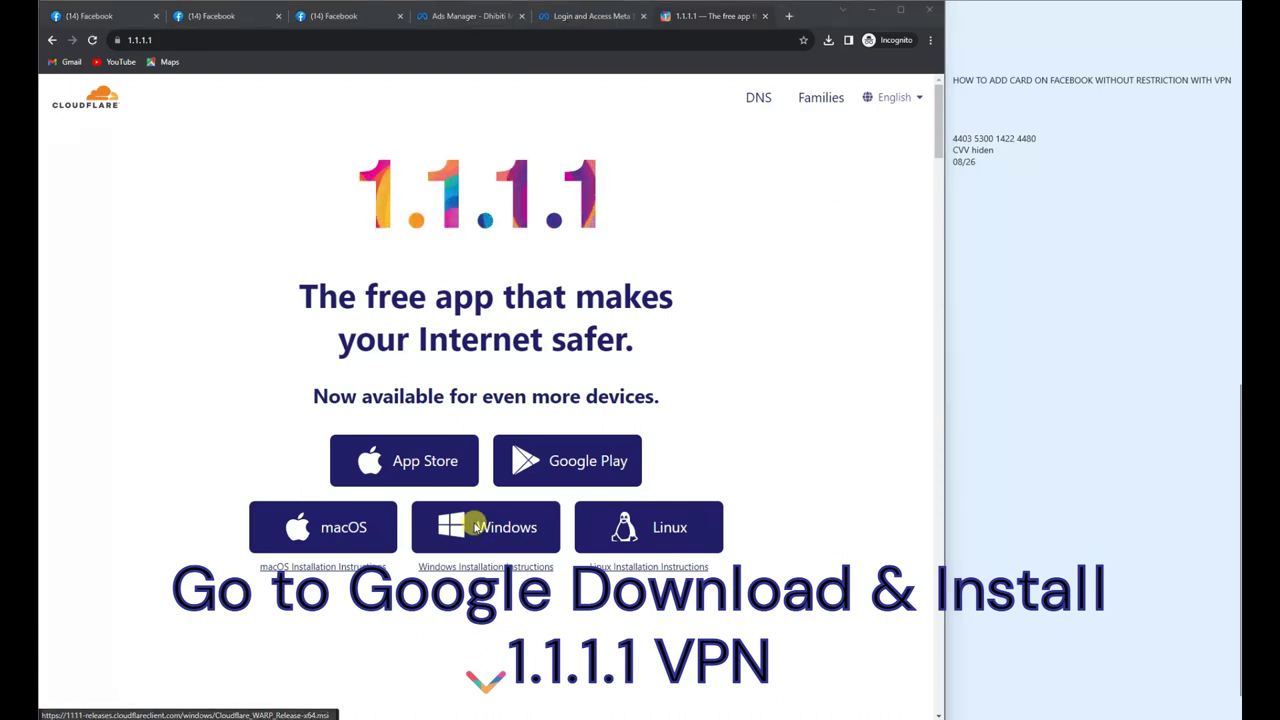
pyautogui.click(818, 555)
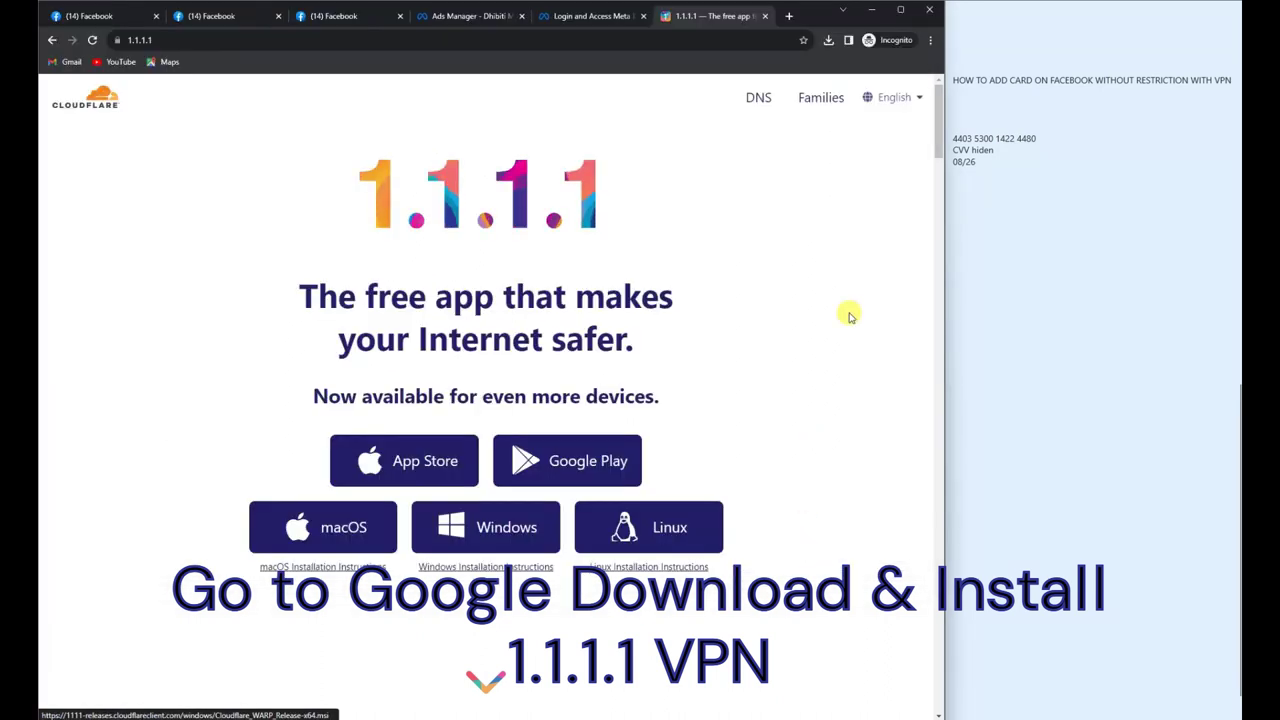
pyautogui.click(828, 40)
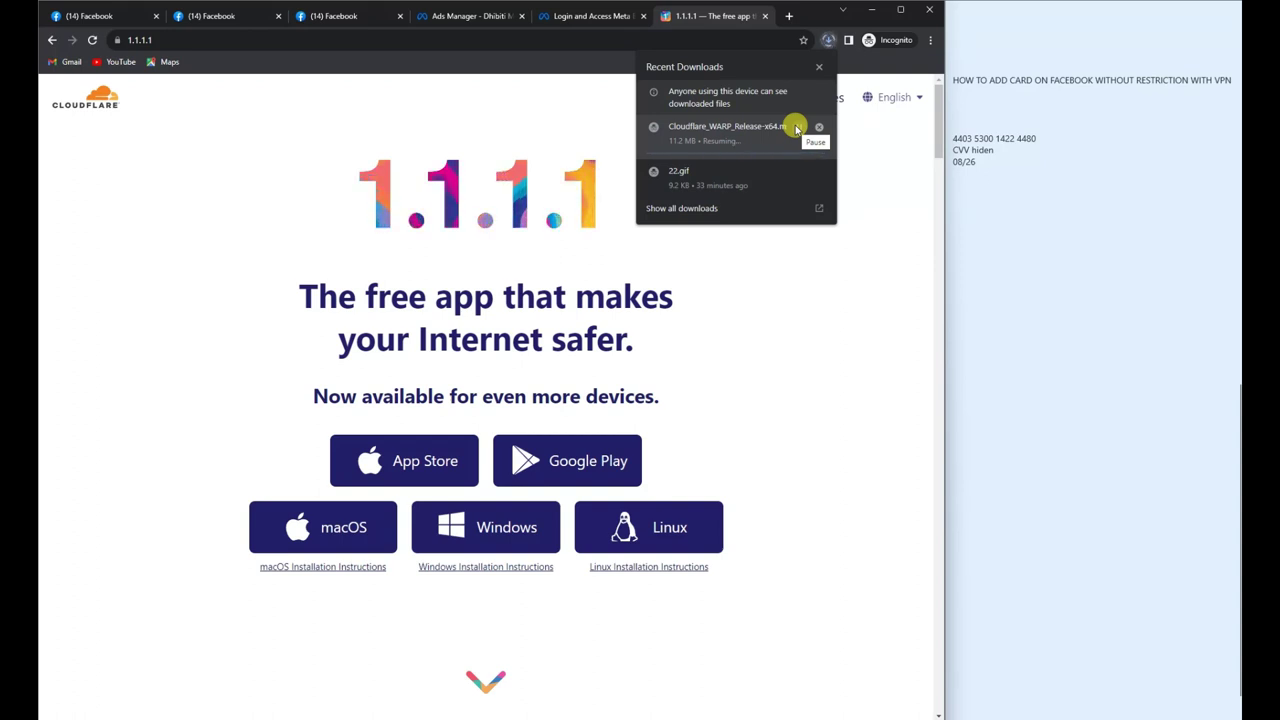
# Launch the installed Cloudflare WARP app and turn its VPN connection on.
pyautogui.press('super')
pyautogui.write('cl')
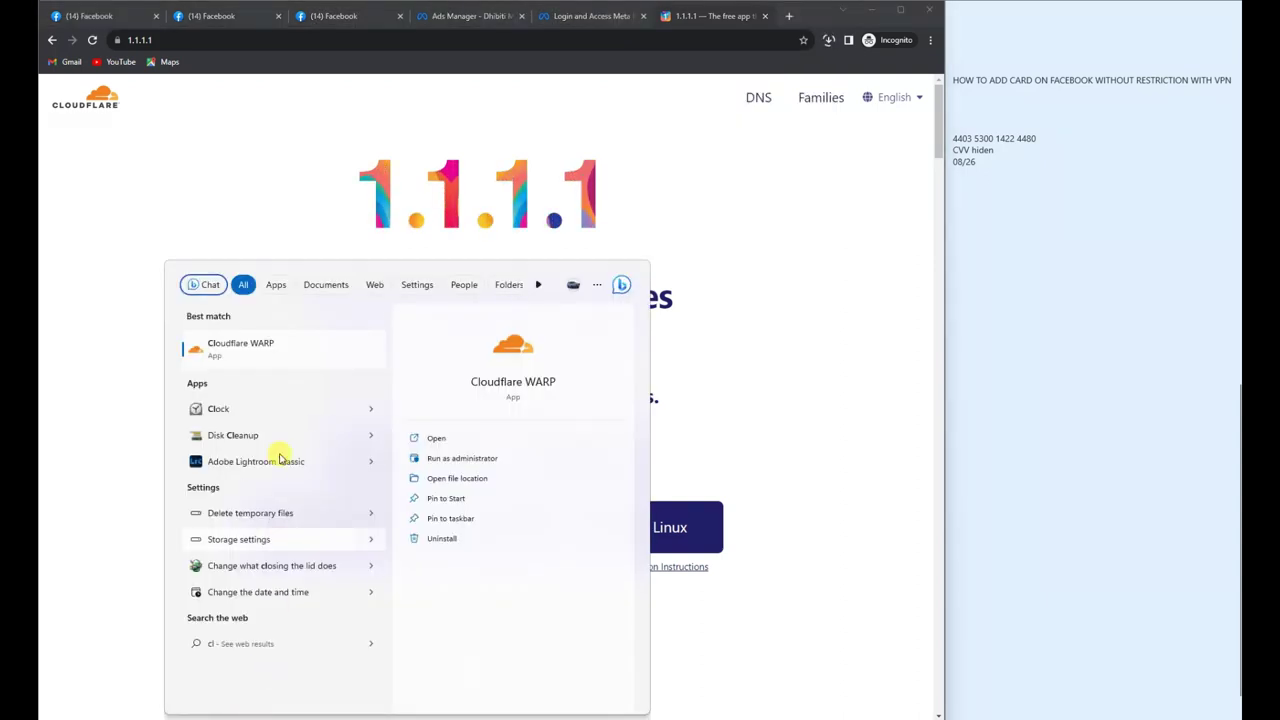
pyautogui.click(458, 452)
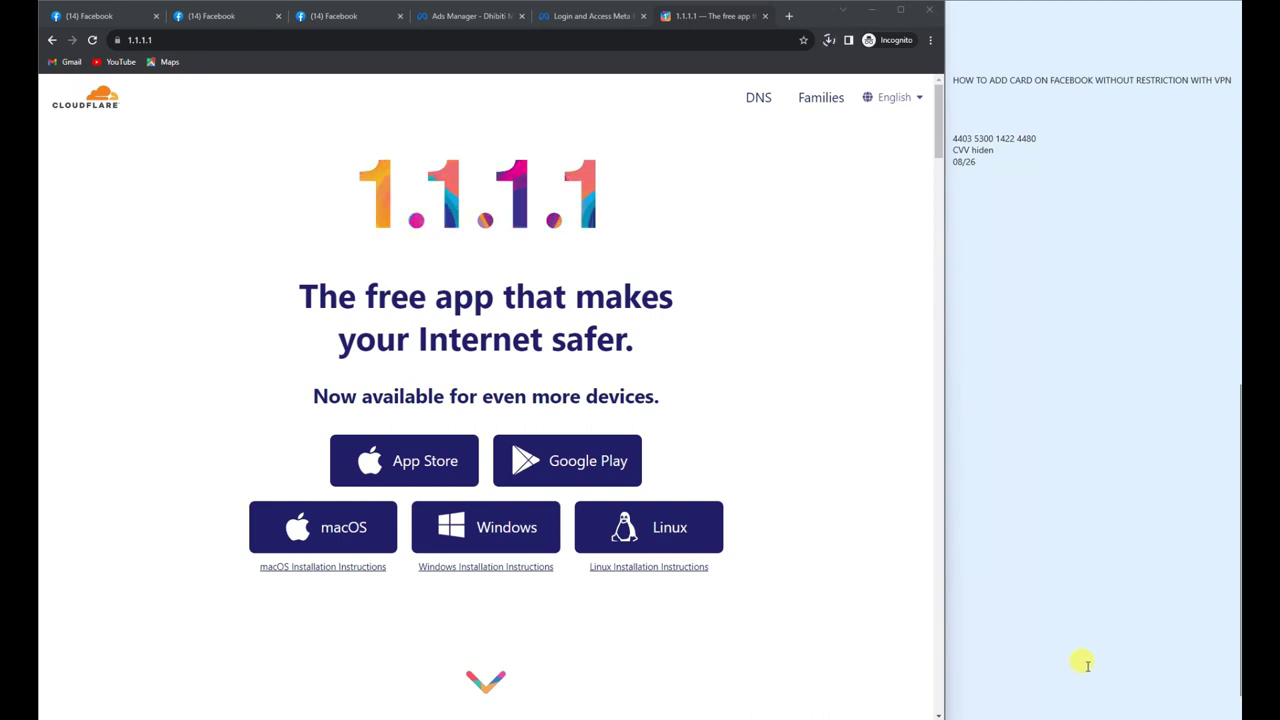
pyautogui.click(1092, 714)
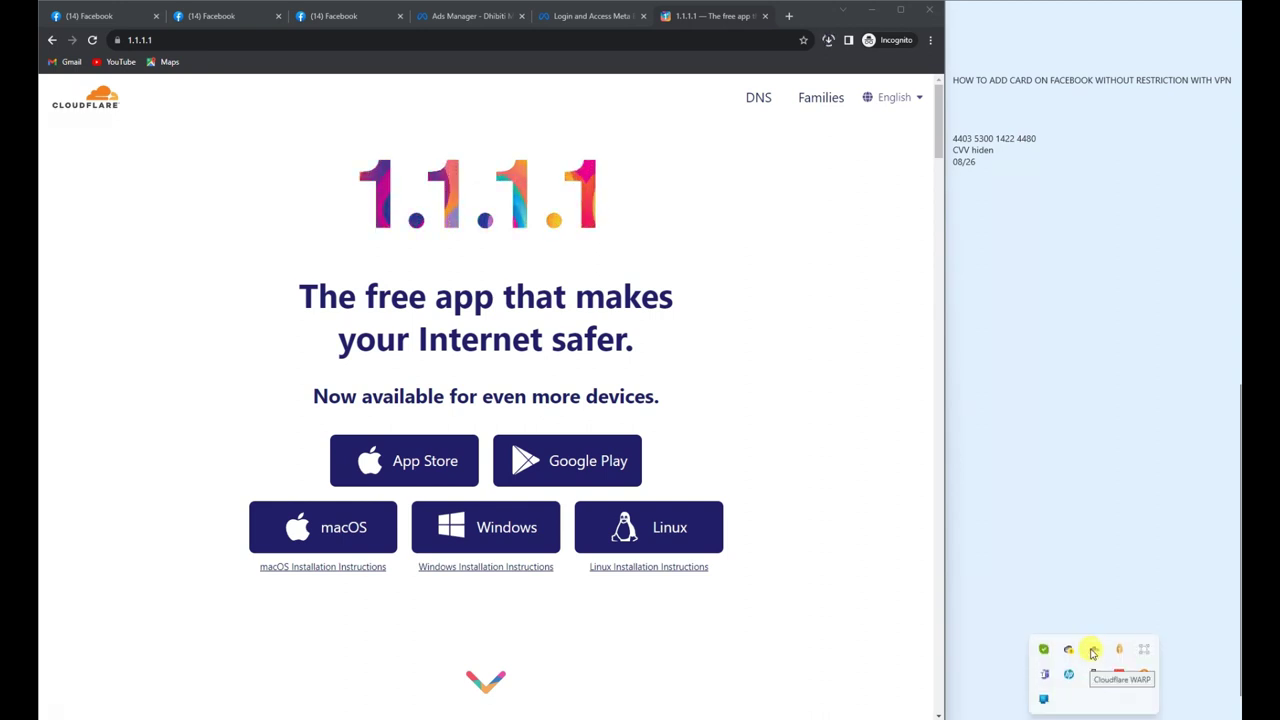
pyautogui.click(1093, 652)
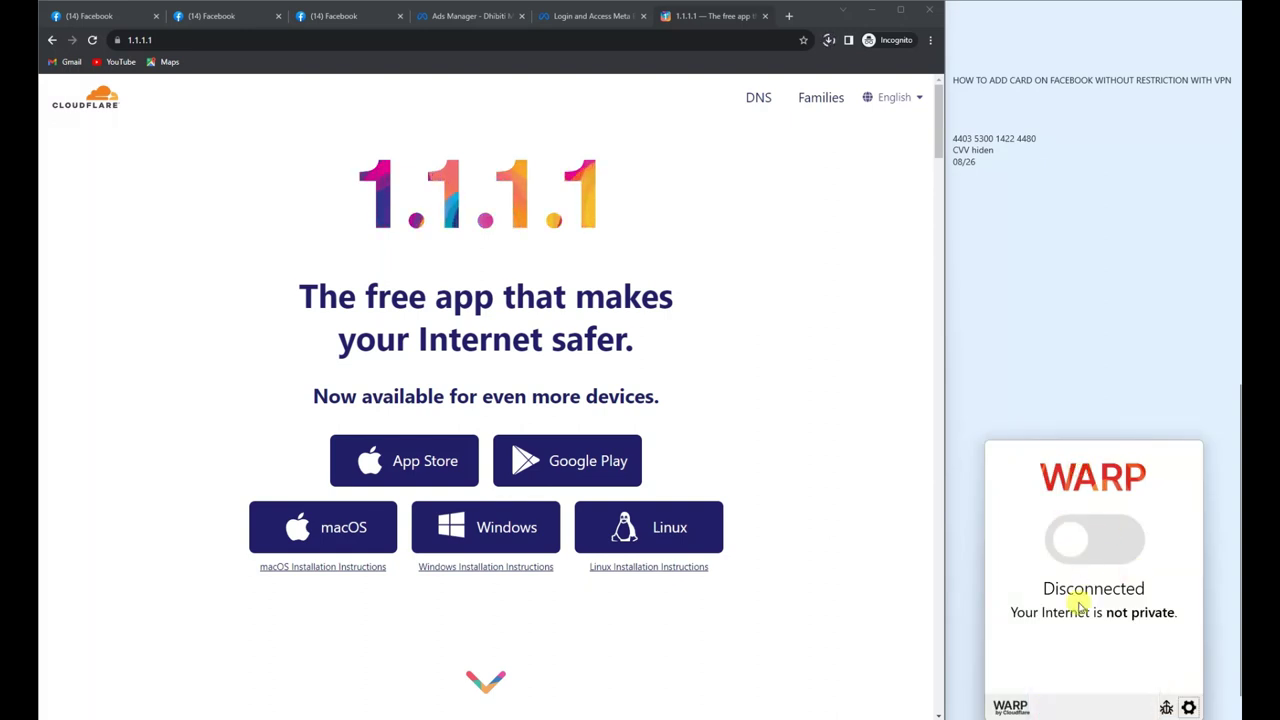
pyautogui.click(1074, 540)
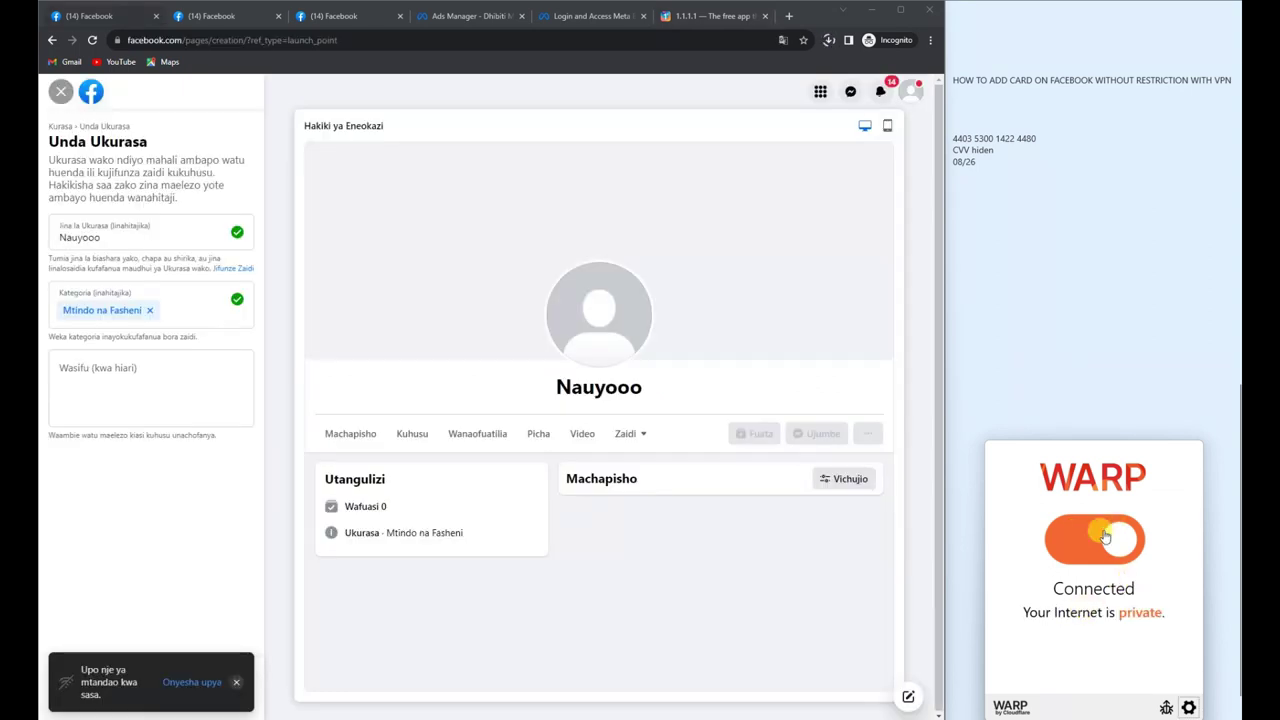
pyautogui.click(471, 551)
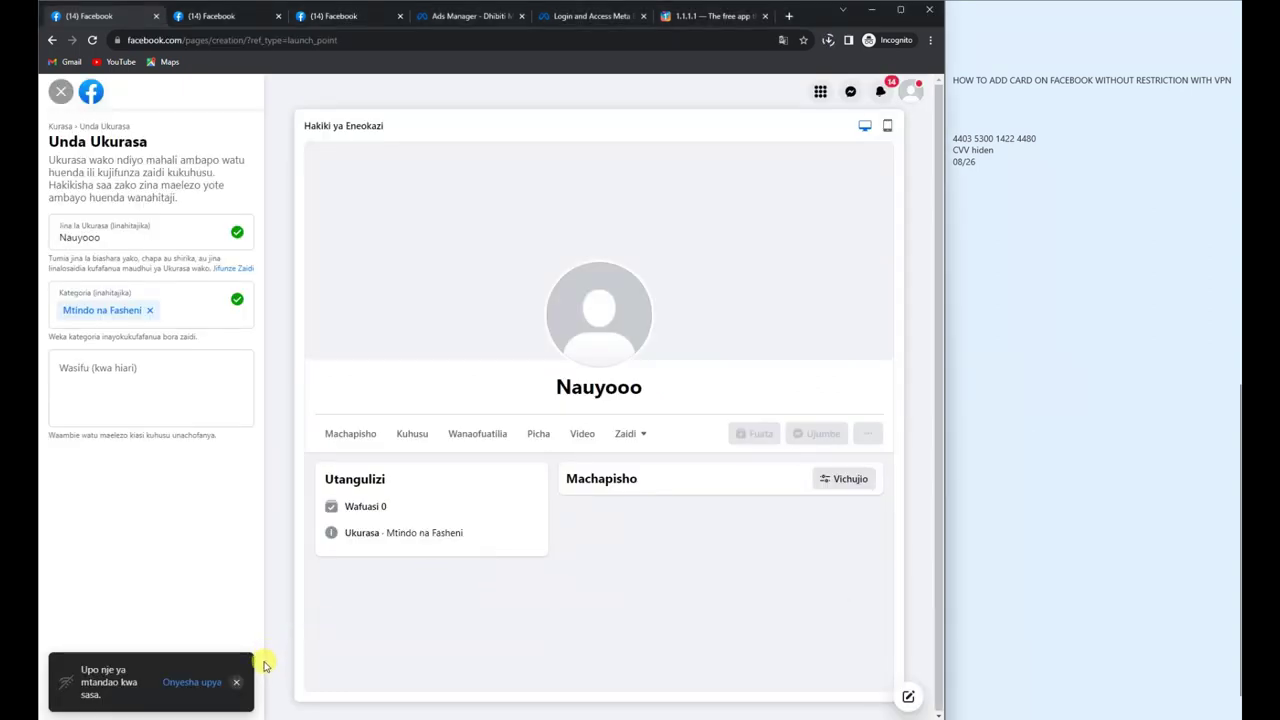
# Dismiss the offline notice and try to create the page with the prefilled name and the category Mtindo na Fasheni.
pyautogui.click(240, 684)
pyautogui.click(108, 241)
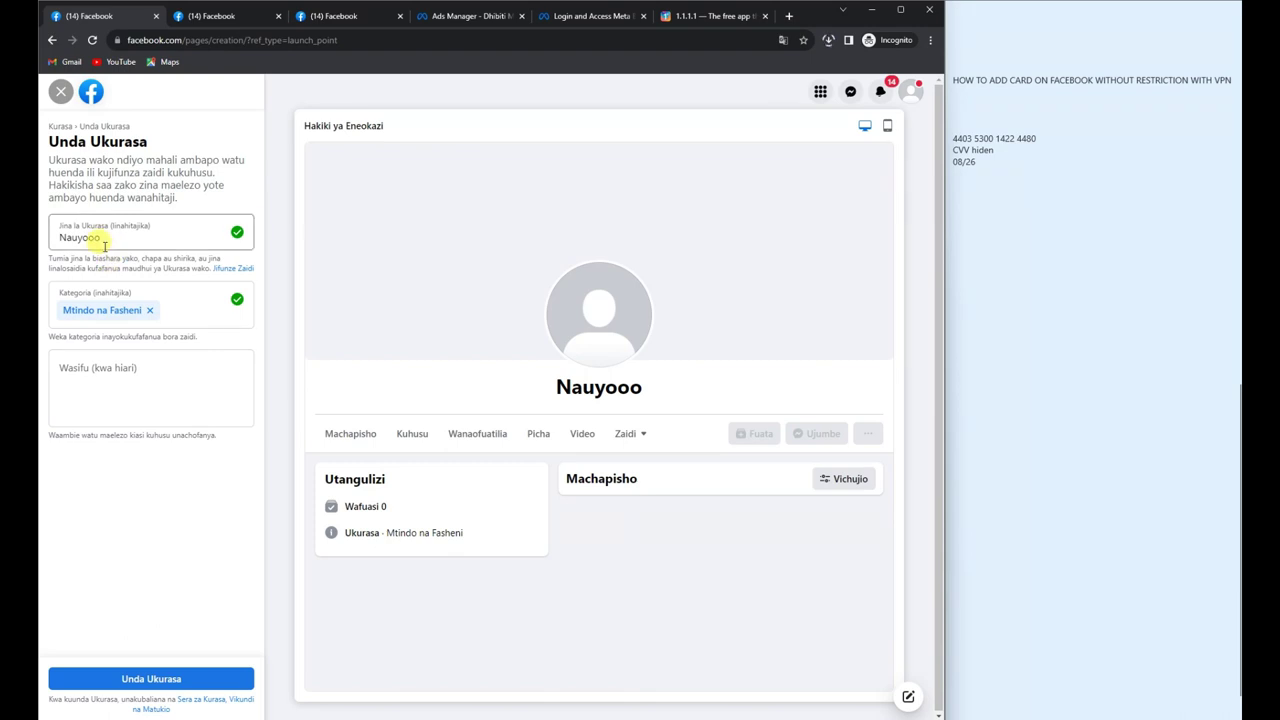
pyautogui.click(117, 320)
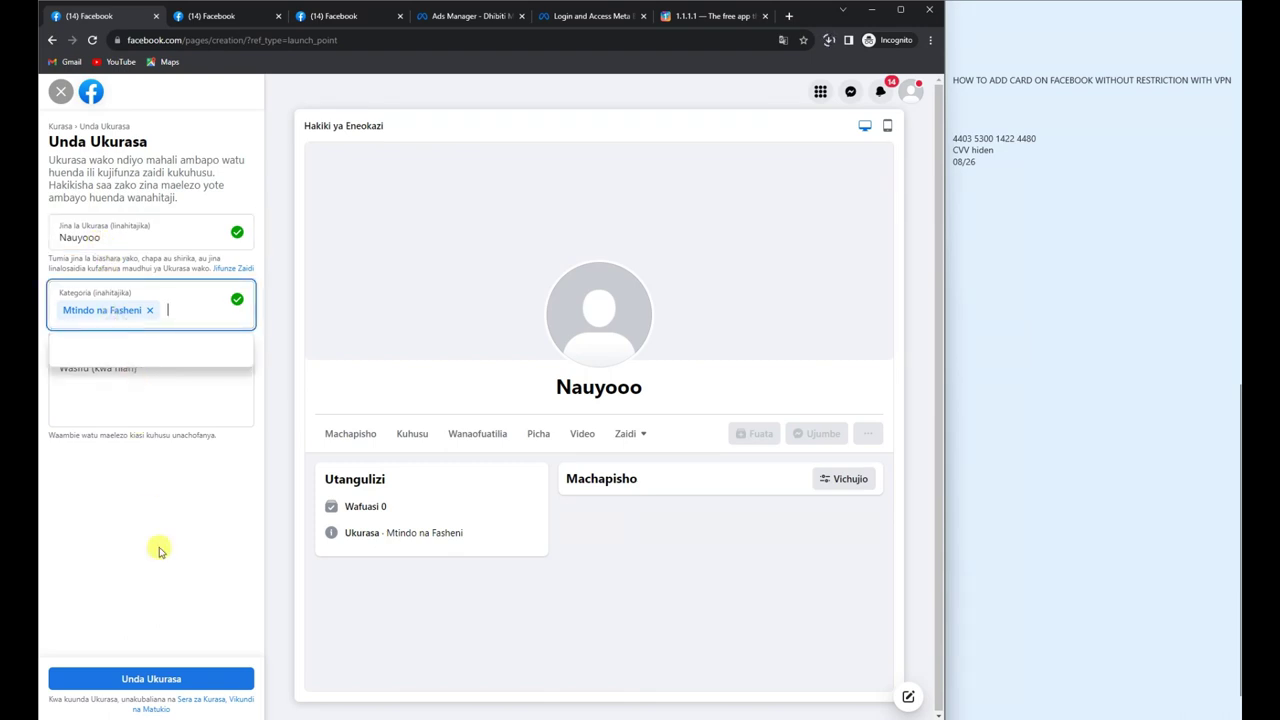
pyautogui.click(180, 663)
# Enter "create page if you dont hv" as the name of the new Facebook page.
pyautogui.click(120, 218)
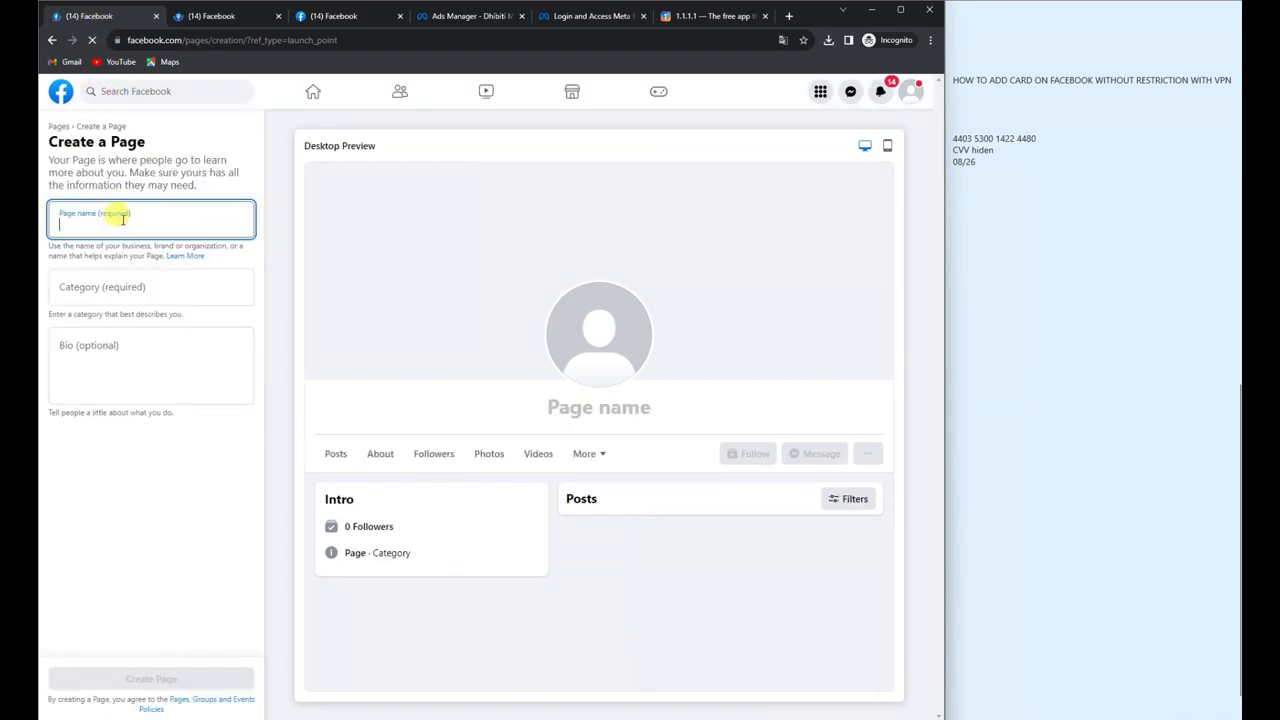
pyautogui.write('create ')
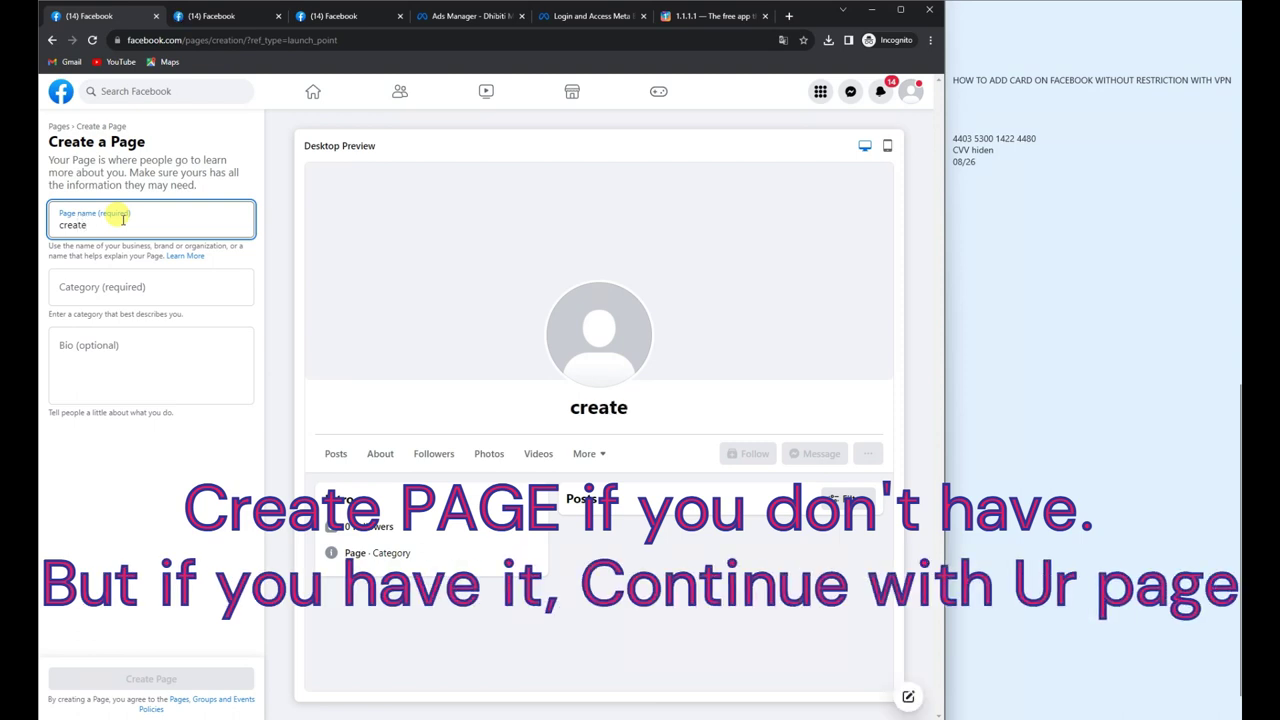
pyautogui.write('page if y')
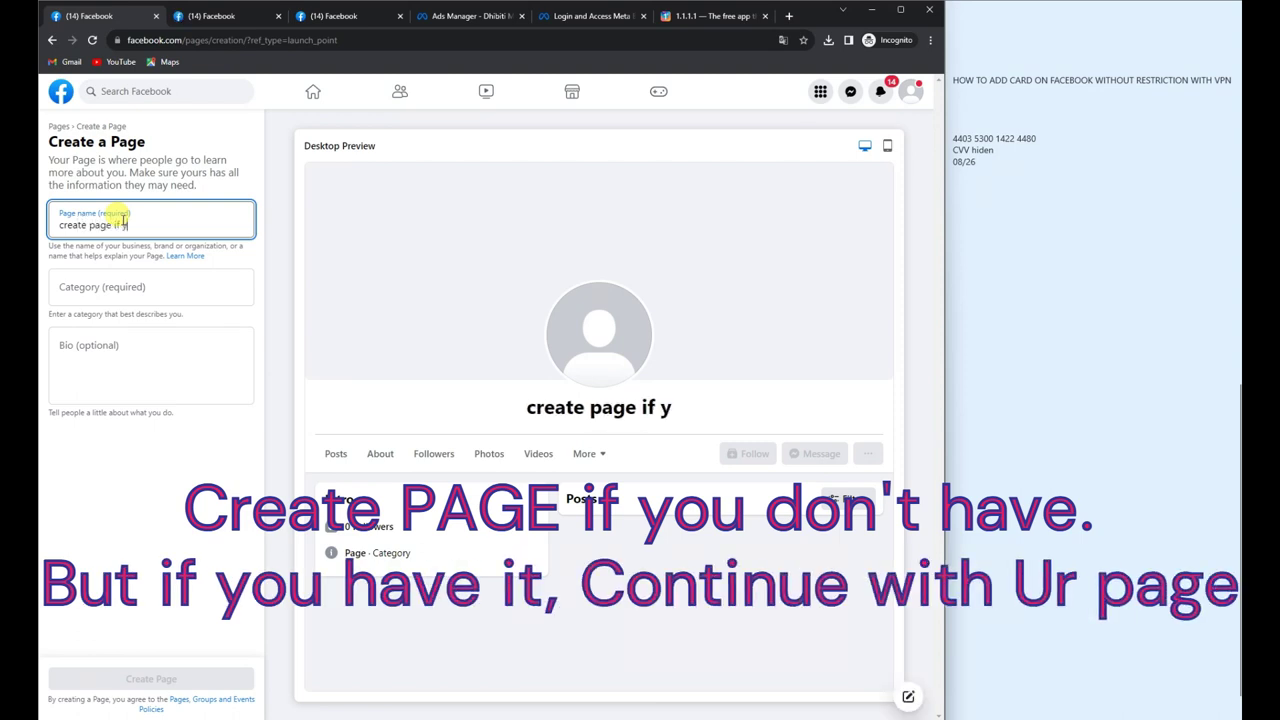
pyautogui.write('ou')
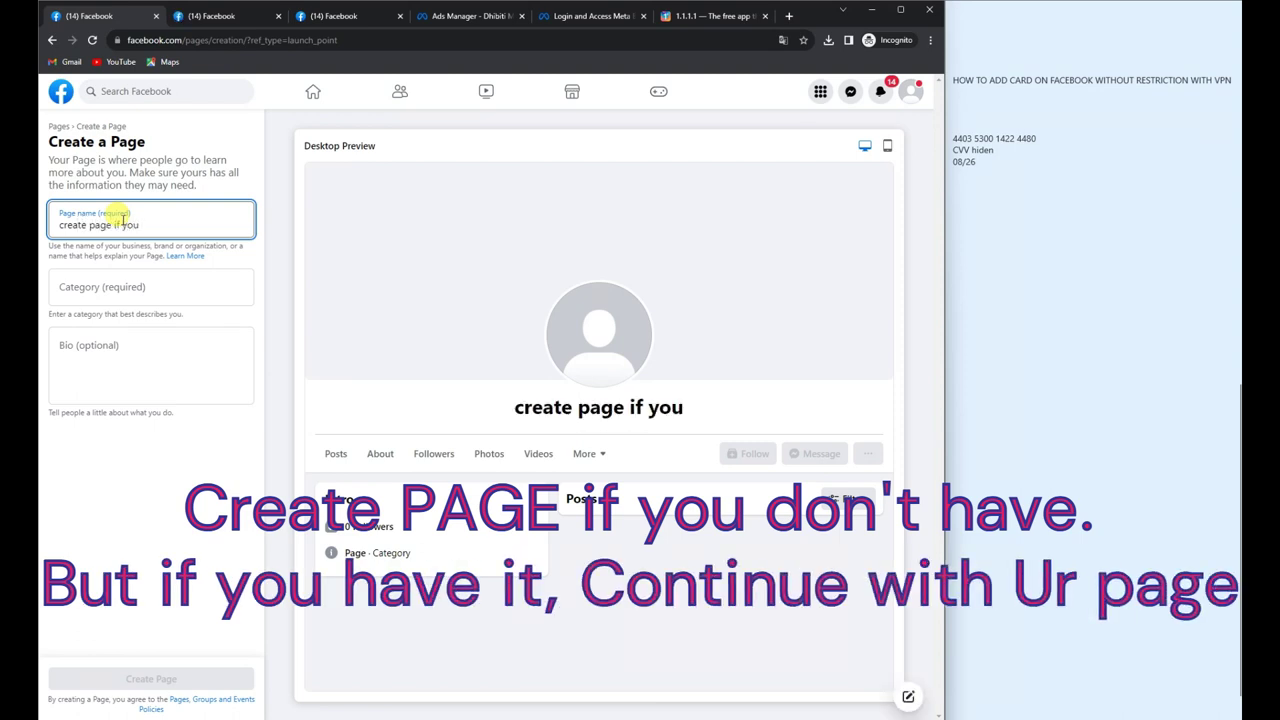
pyautogui.write(' dont hv')
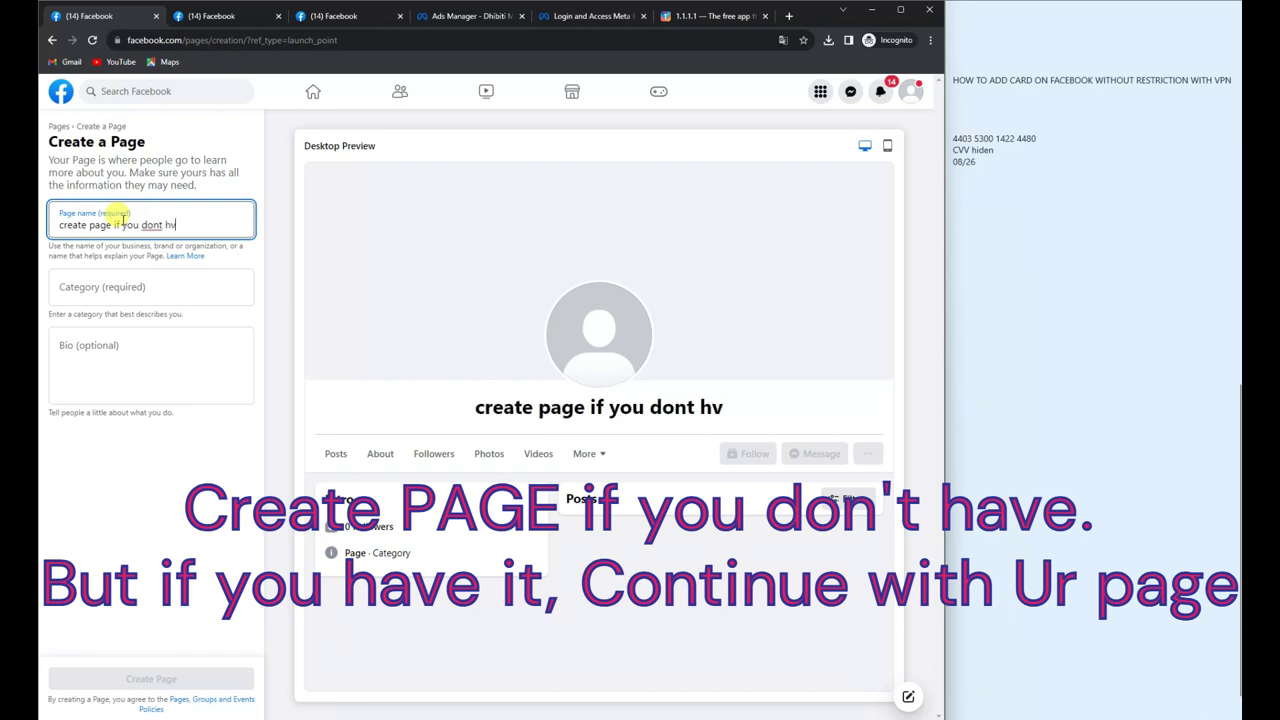
# Set the page category to Home decor and create the page.
pyautogui.click(106, 287)
pyautogui.write('d')
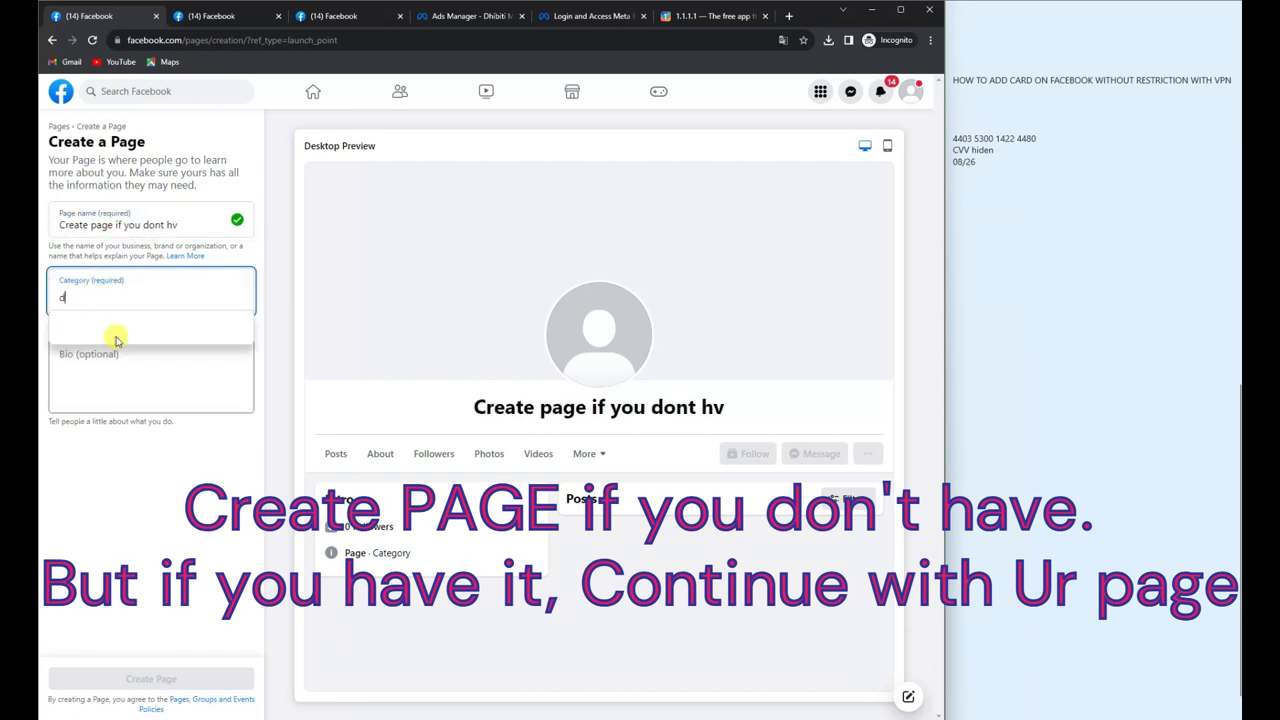
pyautogui.click(111, 338)
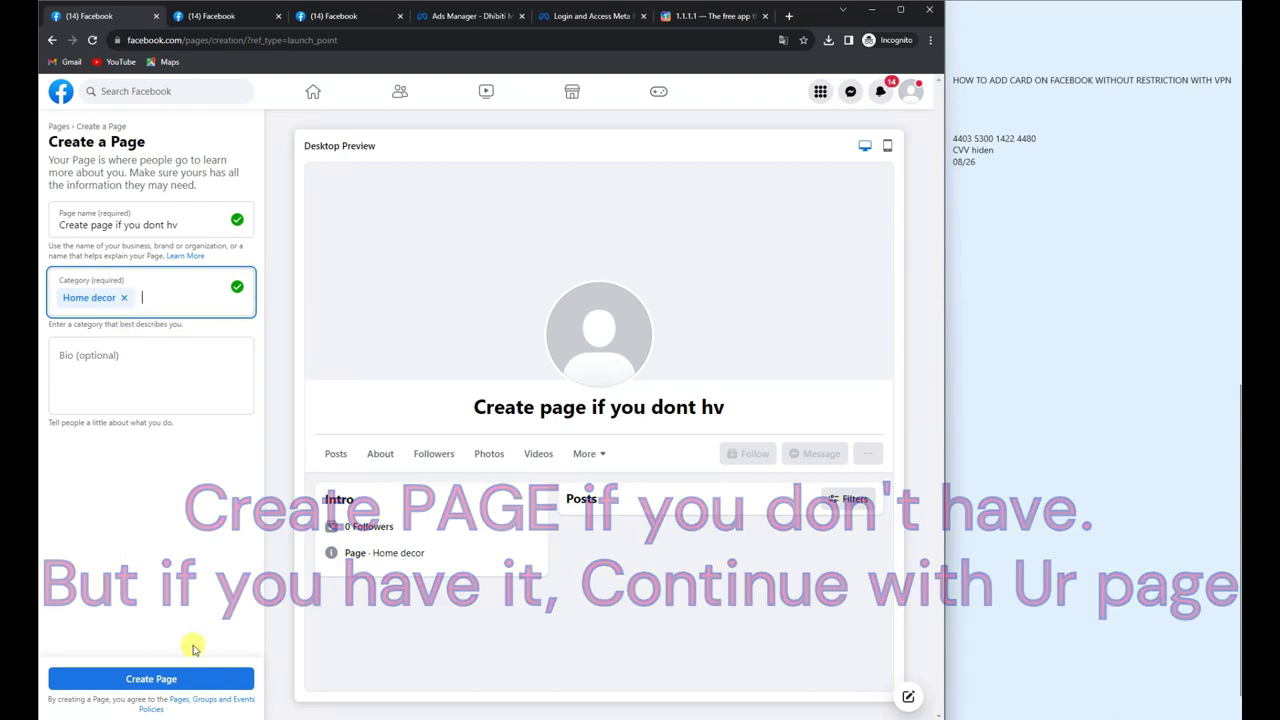
pyautogui.click(168, 679)
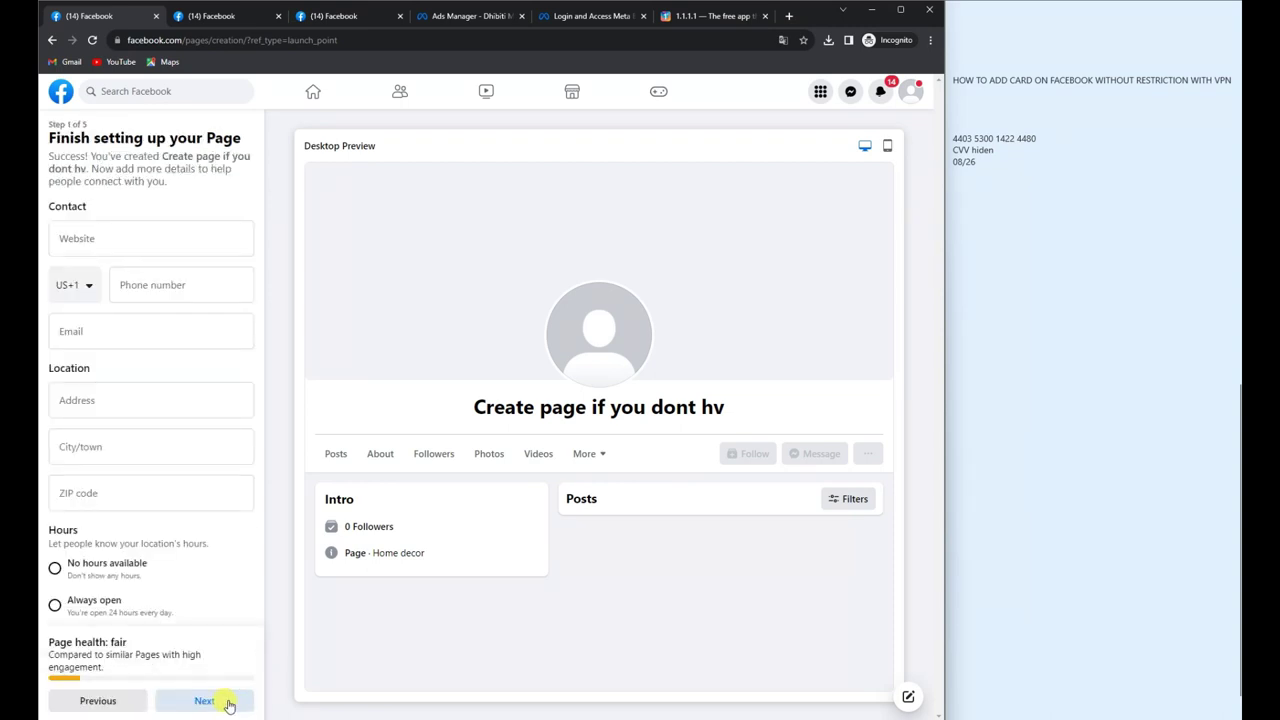
# Skip the optional page setup steps without adding details and decline the tour of the new page.
pyautogui.click(228, 702)
pyautogui.click(227, 700)
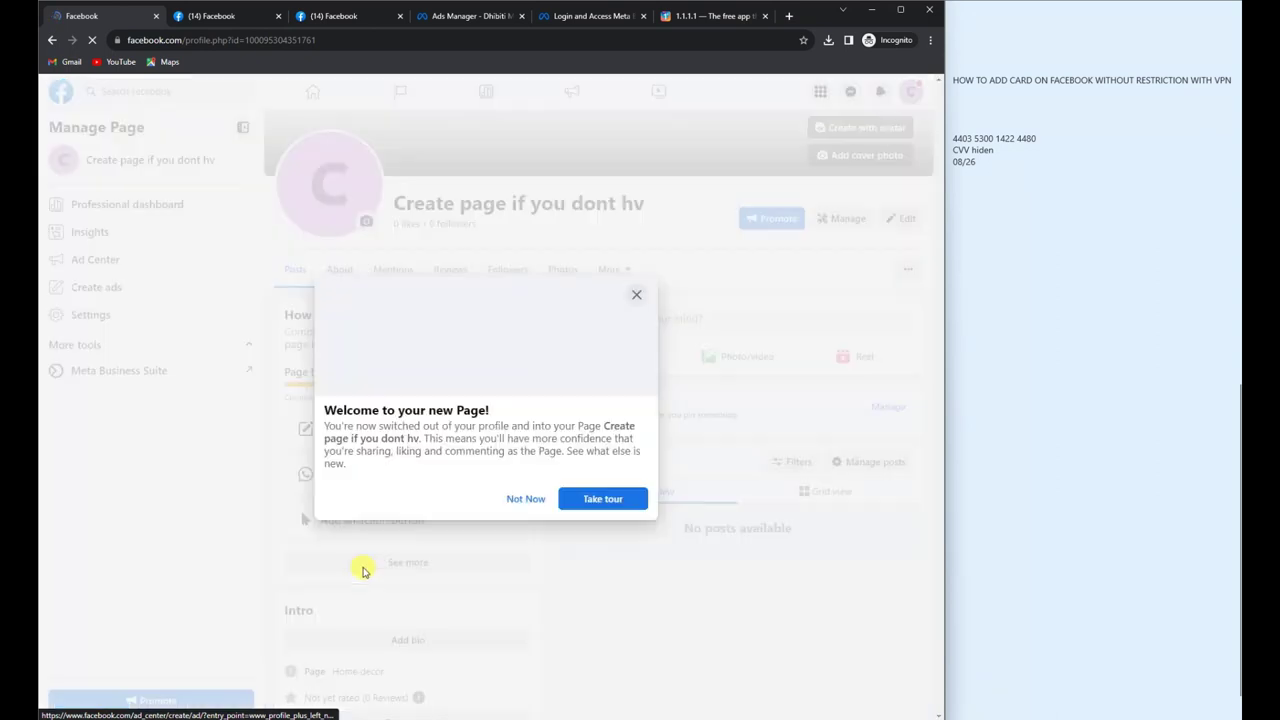
pyautogui.click(530, 499)
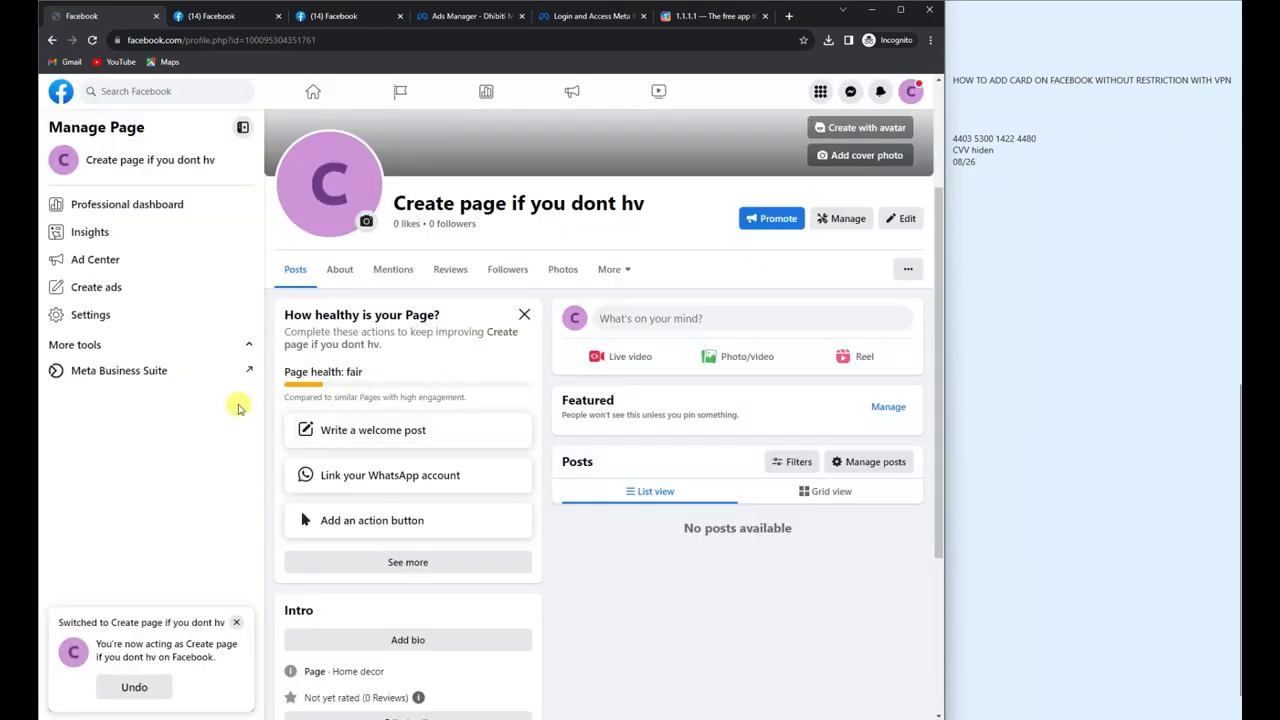
# Start a new ad for the page from the Ad Center and accept Meta's non-discrimination policy.
pyautogui.click(112, 264)
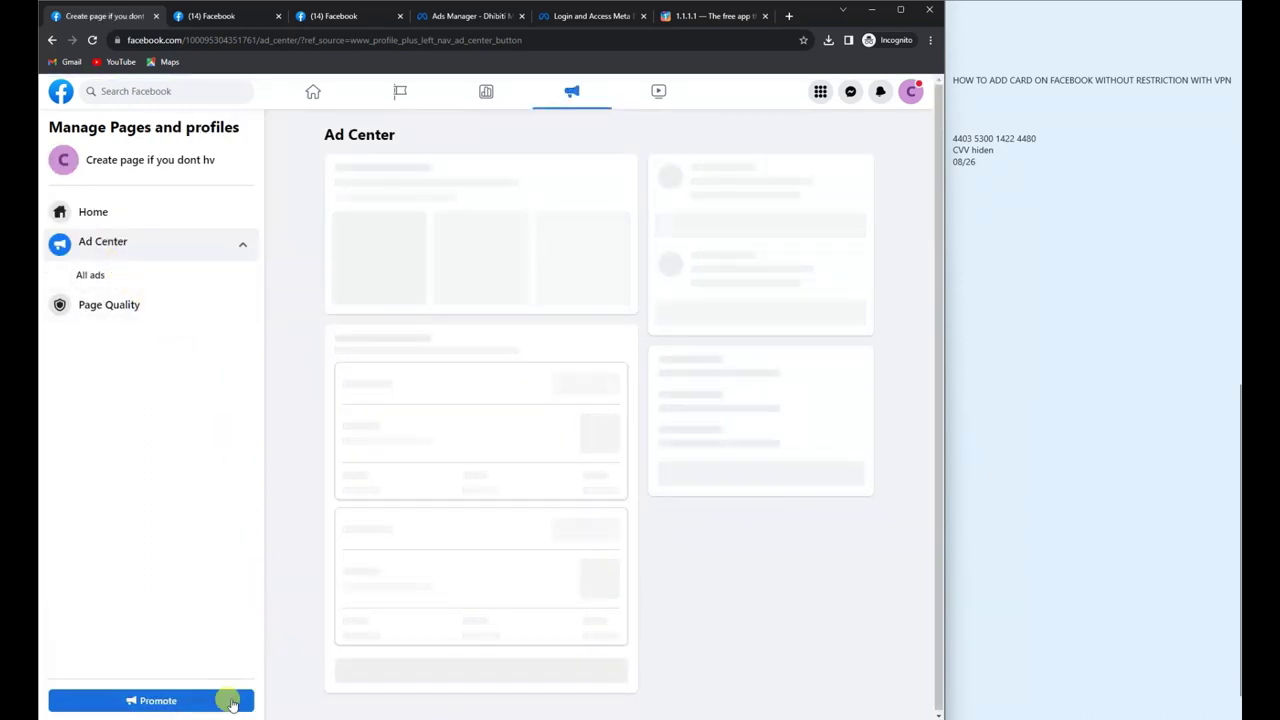
pyautogui.click(201, 700)
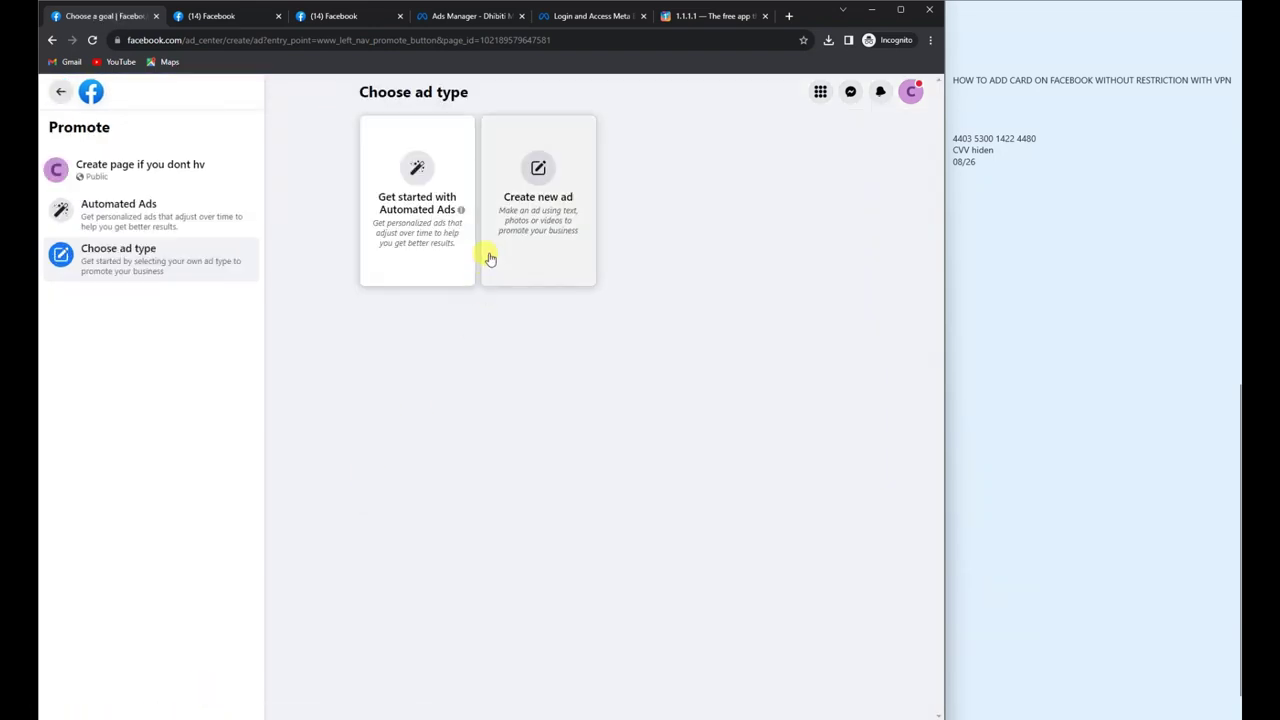
pyautogui.click(525, 224)
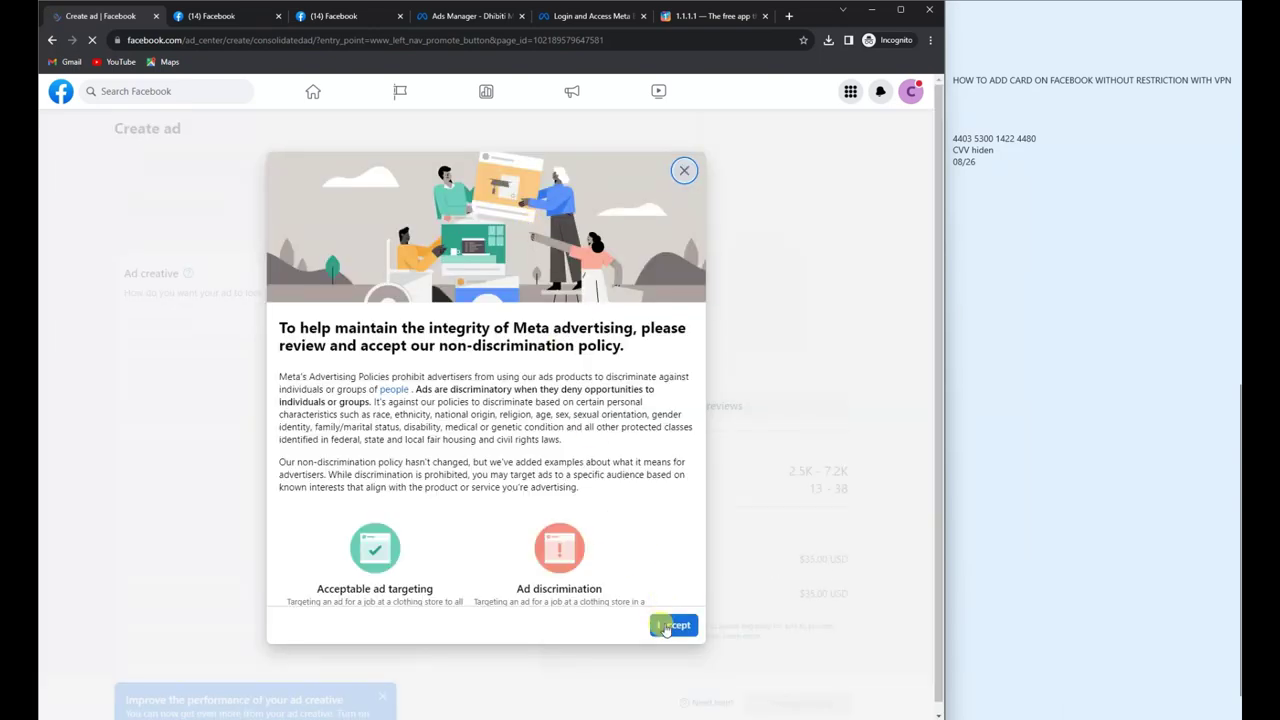
pyautogui.click(665, 627)
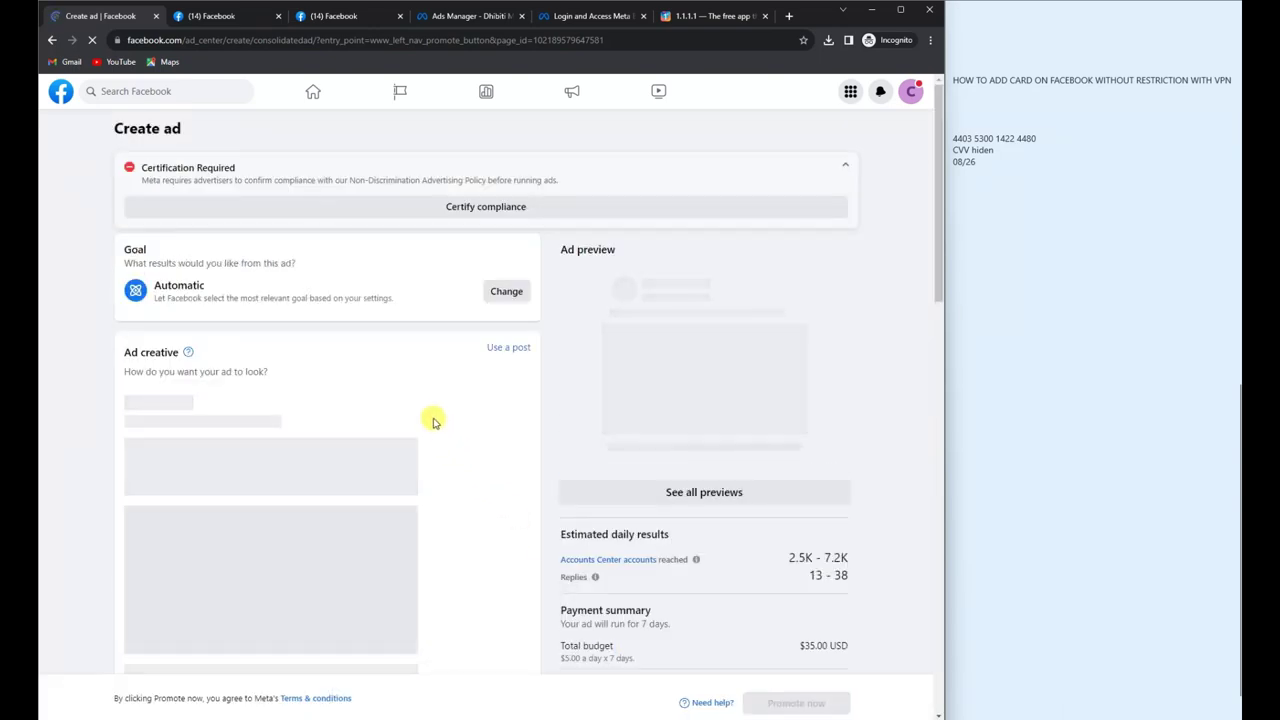
# Add the line "MAKE SURE VPN IS TURNED ON B4 ADD CARD" to the sticky note, below the existing text.
pyautogui.click(1026, 226)
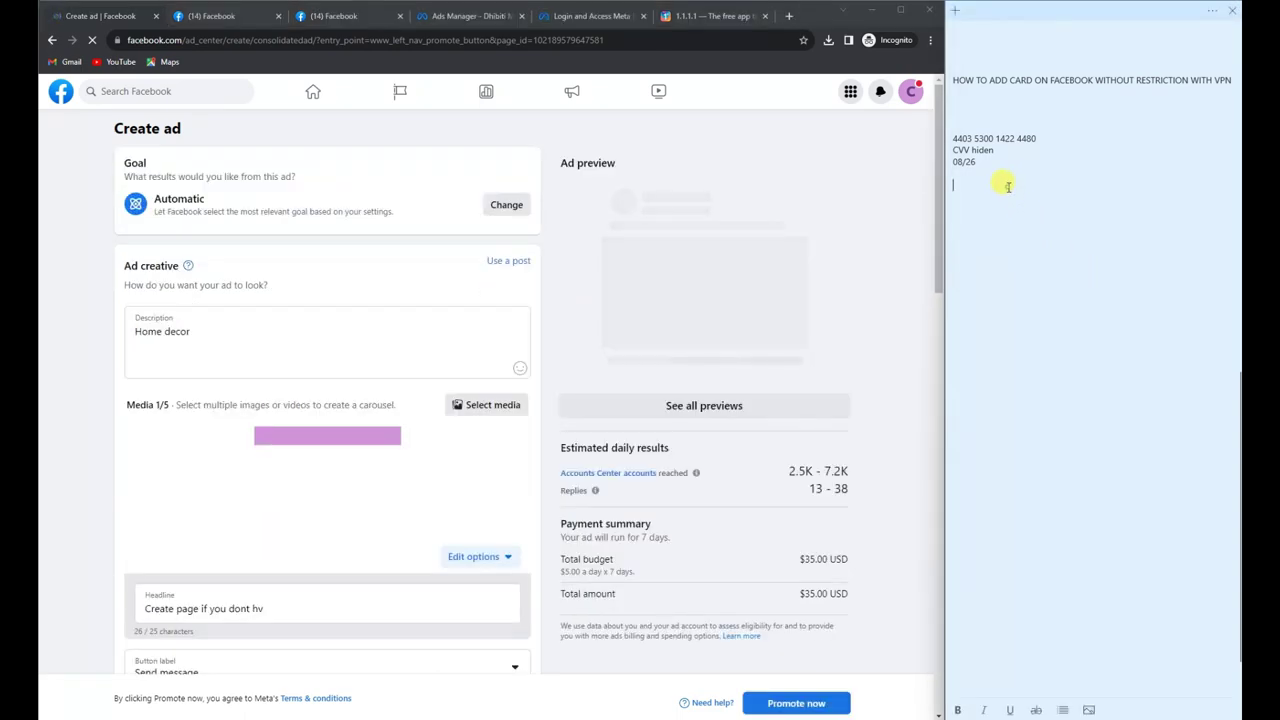
pyautogui.press('Return')
pyautogui.press('Return')
pyautogui.press('Return')
pyautogui.write('MAK')
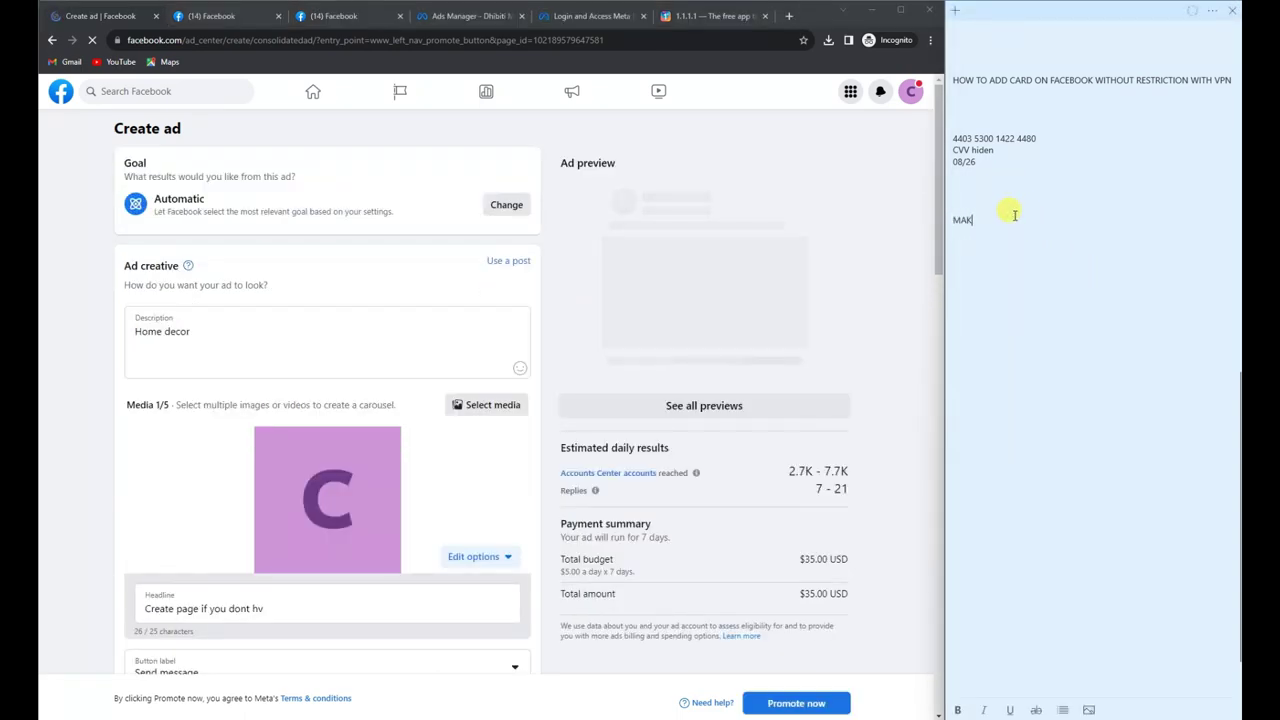
pyautogui.write('E SURE VP')
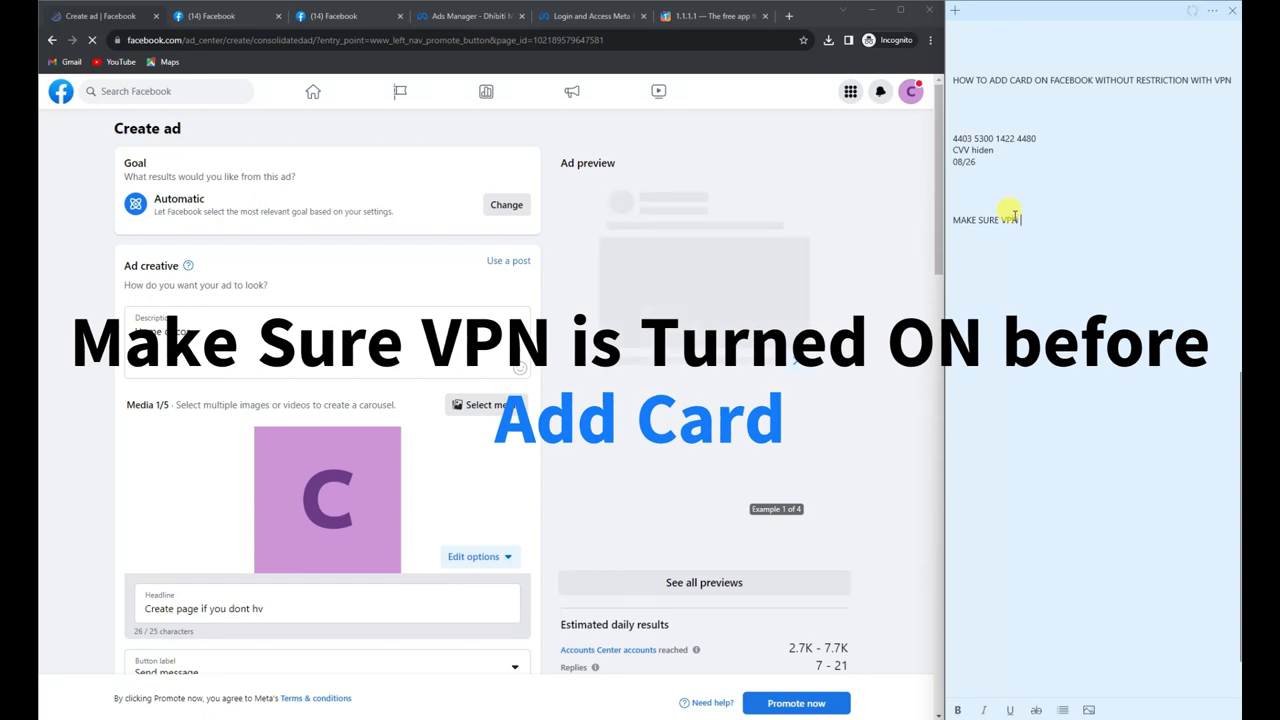
pyautogui.write('N IS')
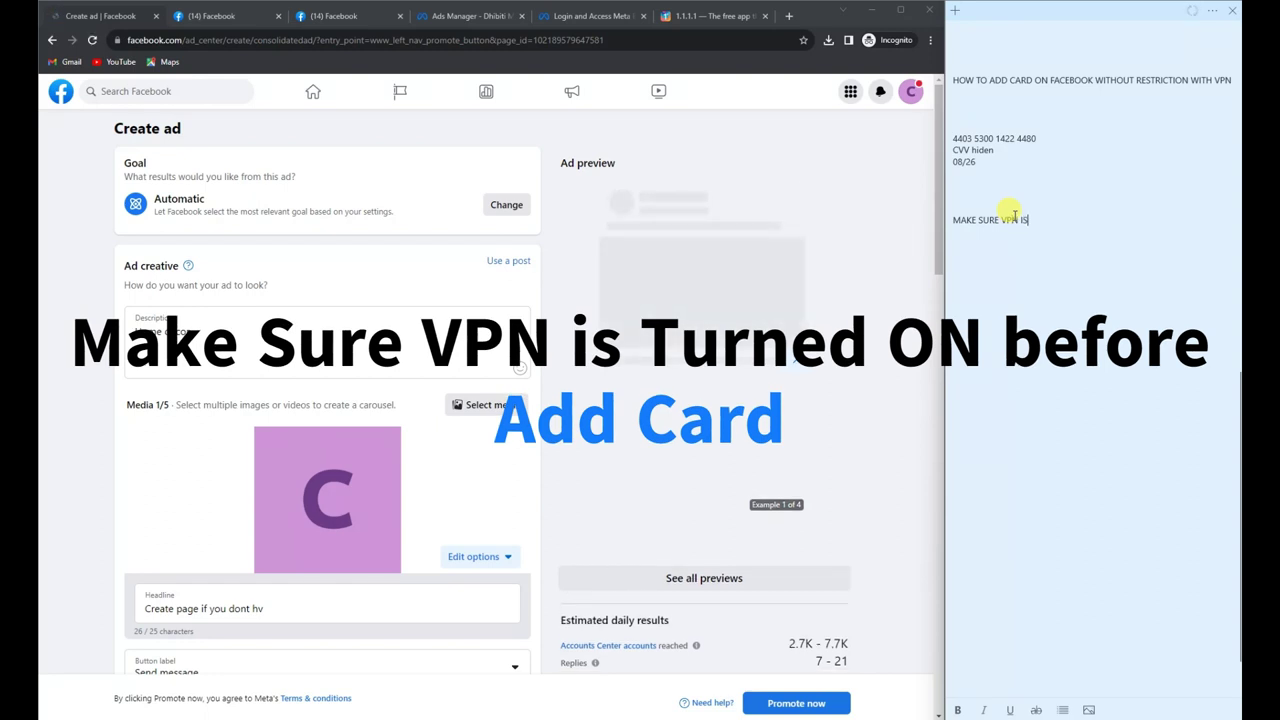
pyautogui.write(' TURNED ON')
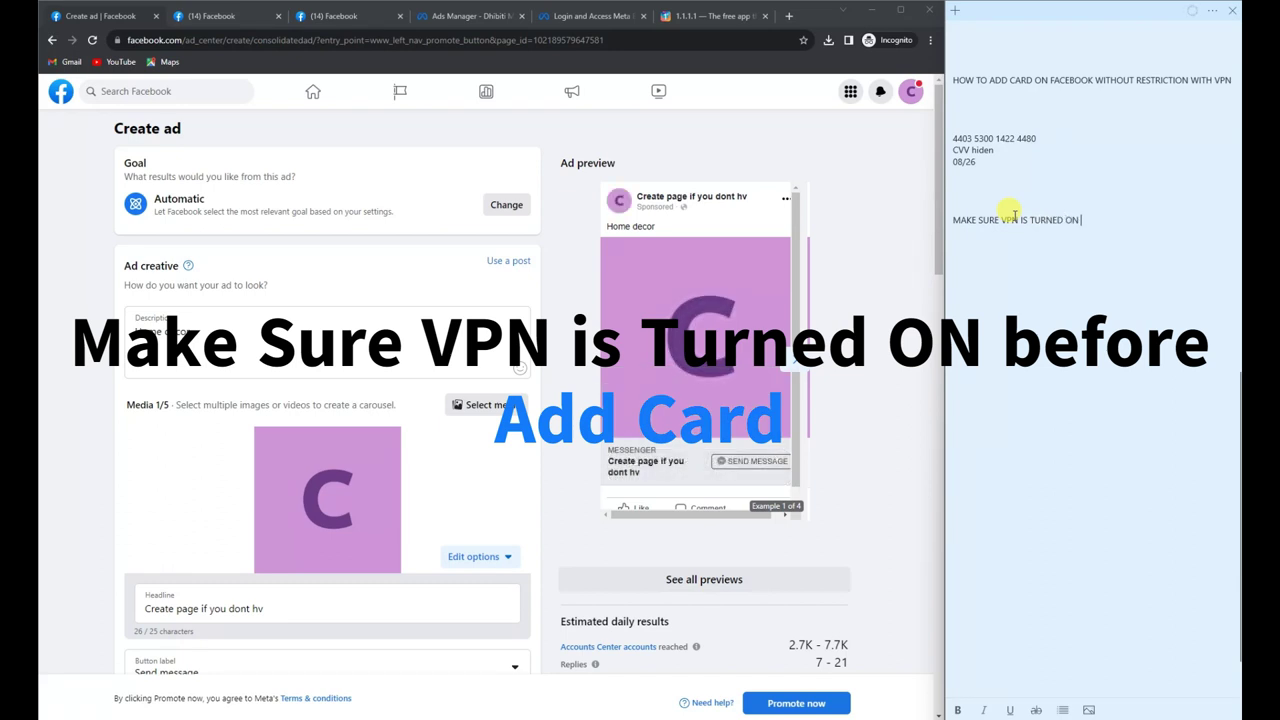
pyautogui.write(' B4 ADD CARD')
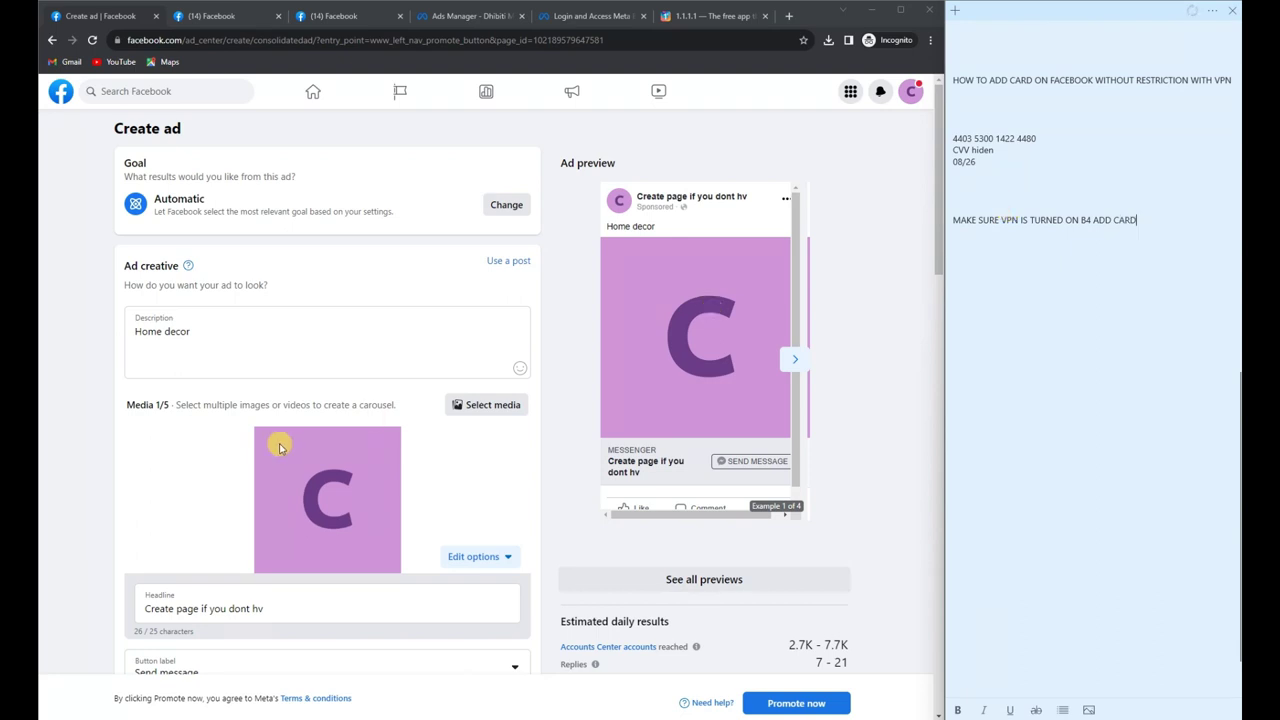
# Clear the prefilled description and headline in the ad creative.
pyautogui.click(266, 330)
pyautogui.hotkey('ctrl', 'a')
pyautogui.press('BackSpace')
pyautogui.scroll(-4, 274, 355)
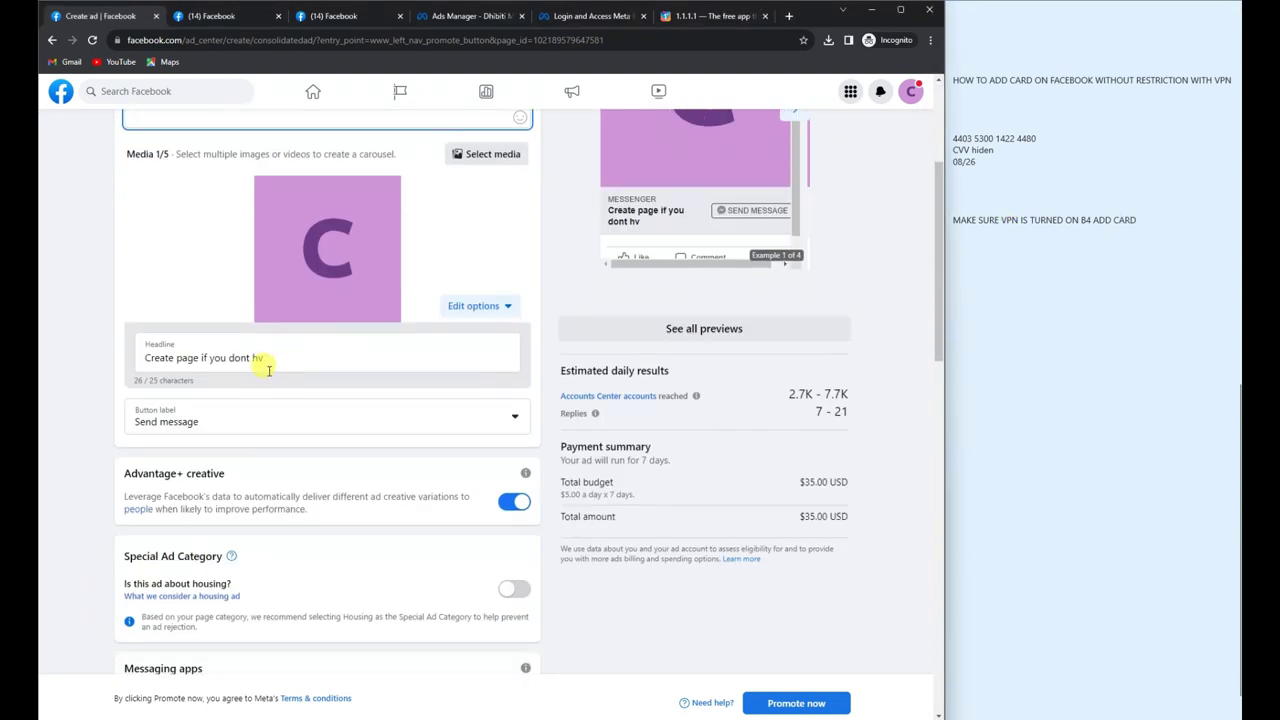
pyautogui.click(253, 356)
pyautogui.hotkey('ctrl', 'a')
pyautogui.press('BackSpace')
# Set the ad's button label to Watch more.
pyautogui.click(229, 428)
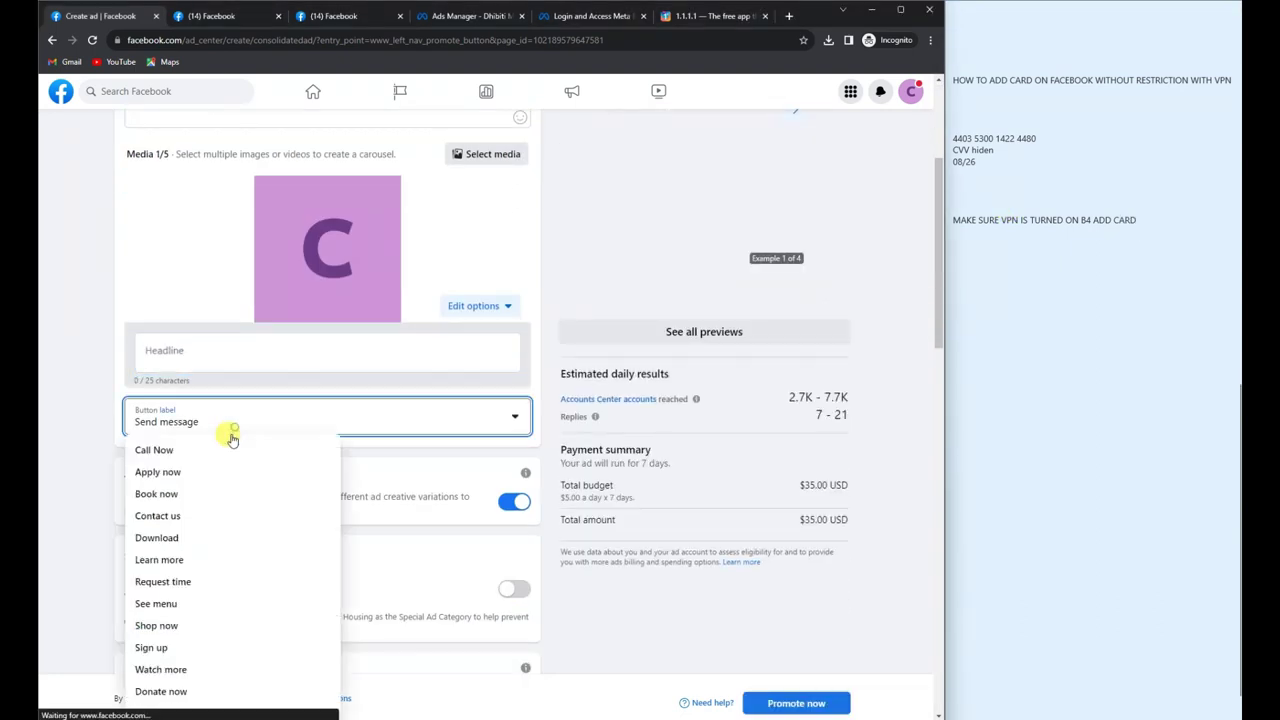
pyautogui.scroll(-2, 205, 580)
pyautogui.click(197, 569)
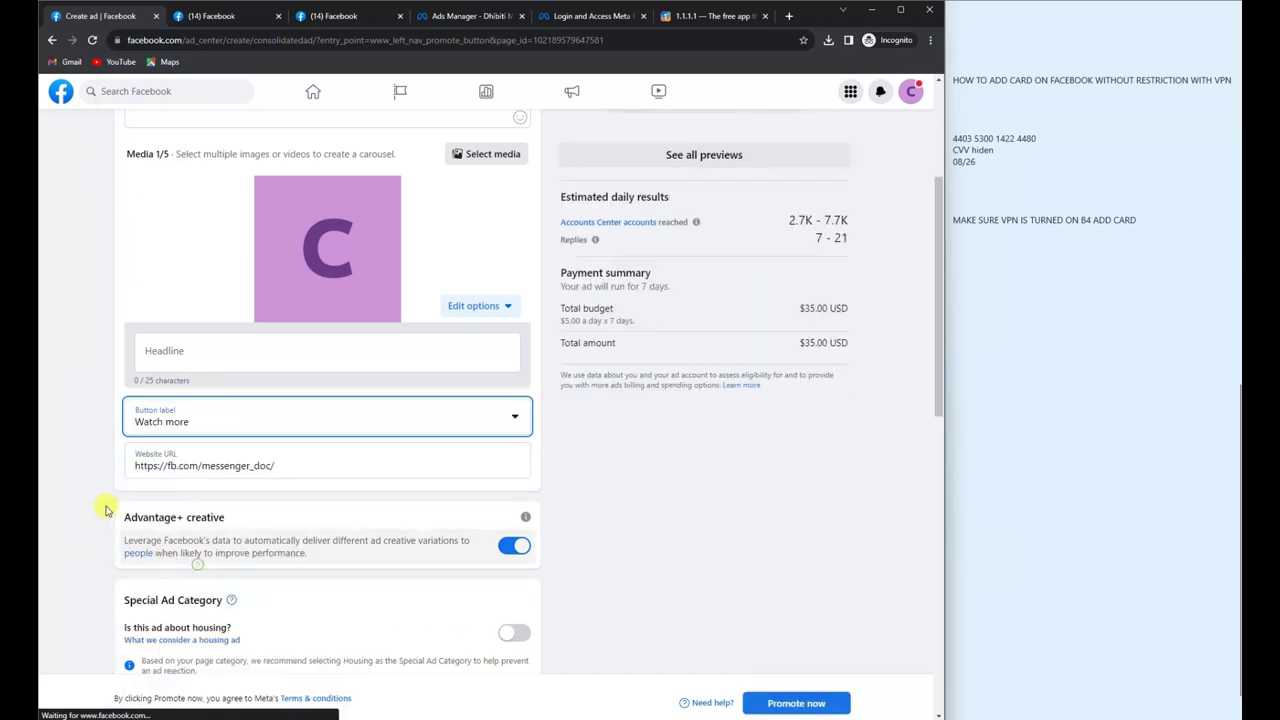
pyautogui.scroll(-10, 250, 530)
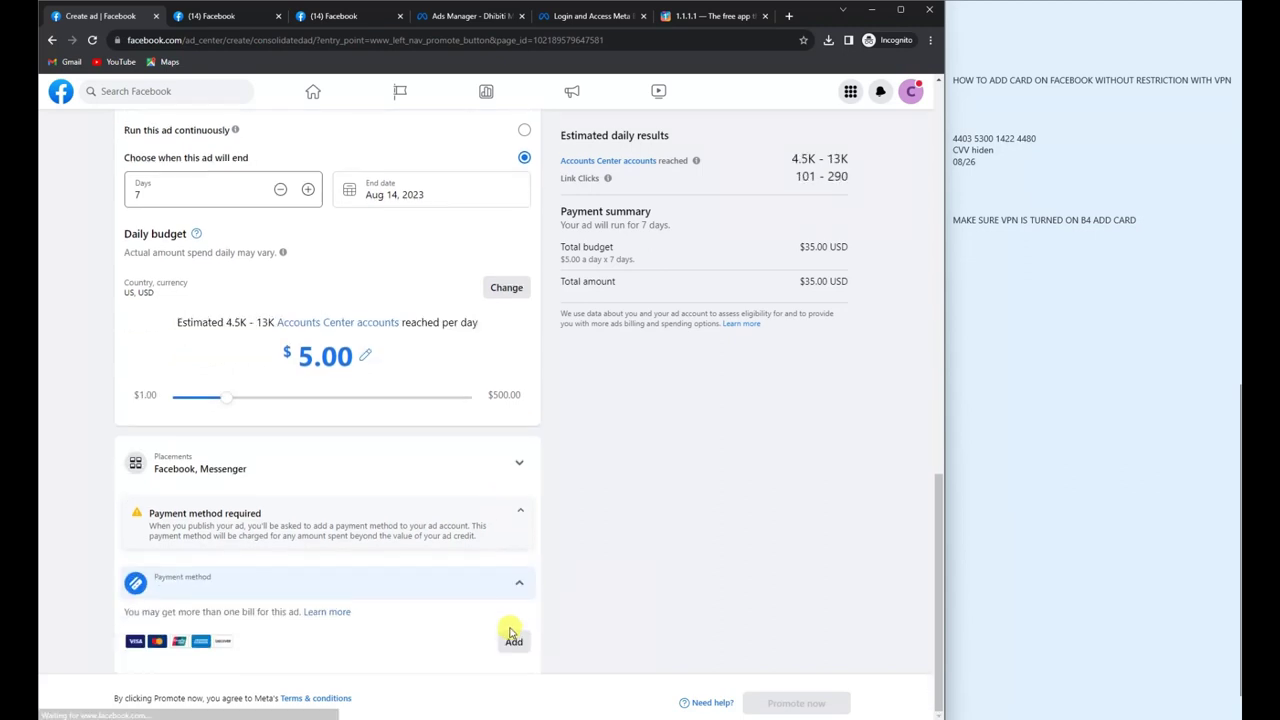
pyautogui.click(506, 641)
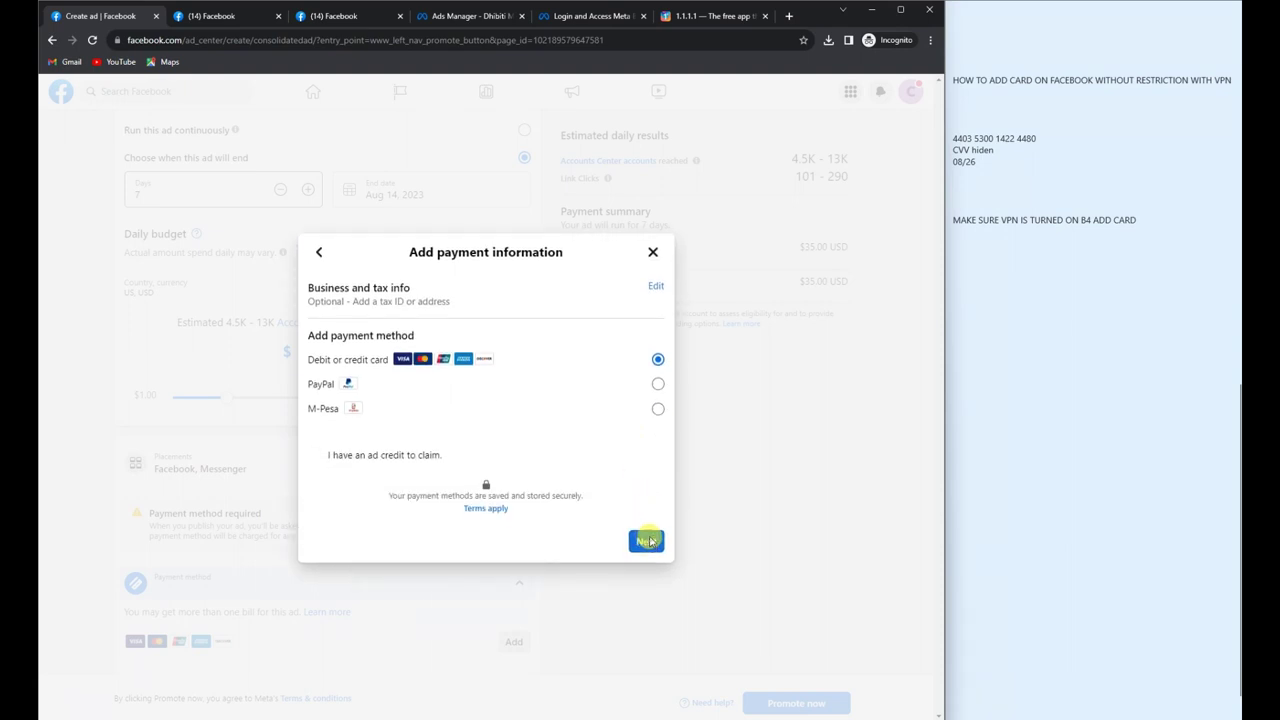
pyautogui.click(646, 541)
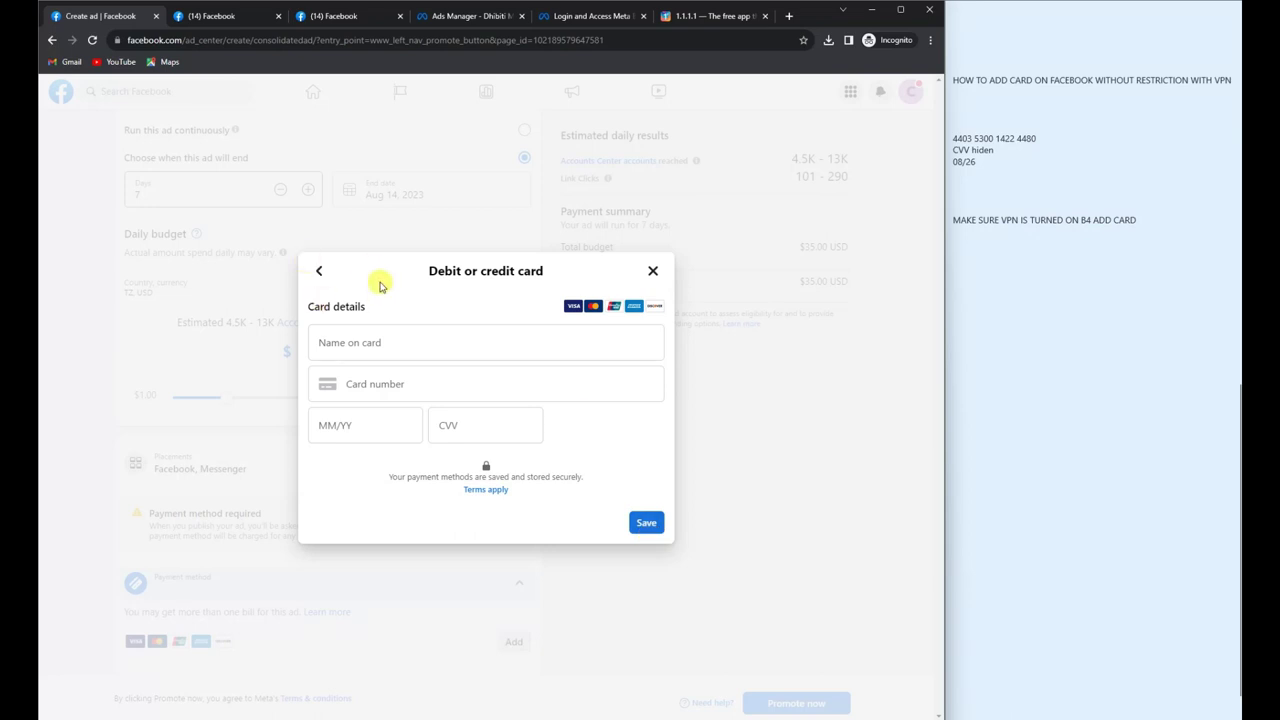
pyautogui.click(648, 523)
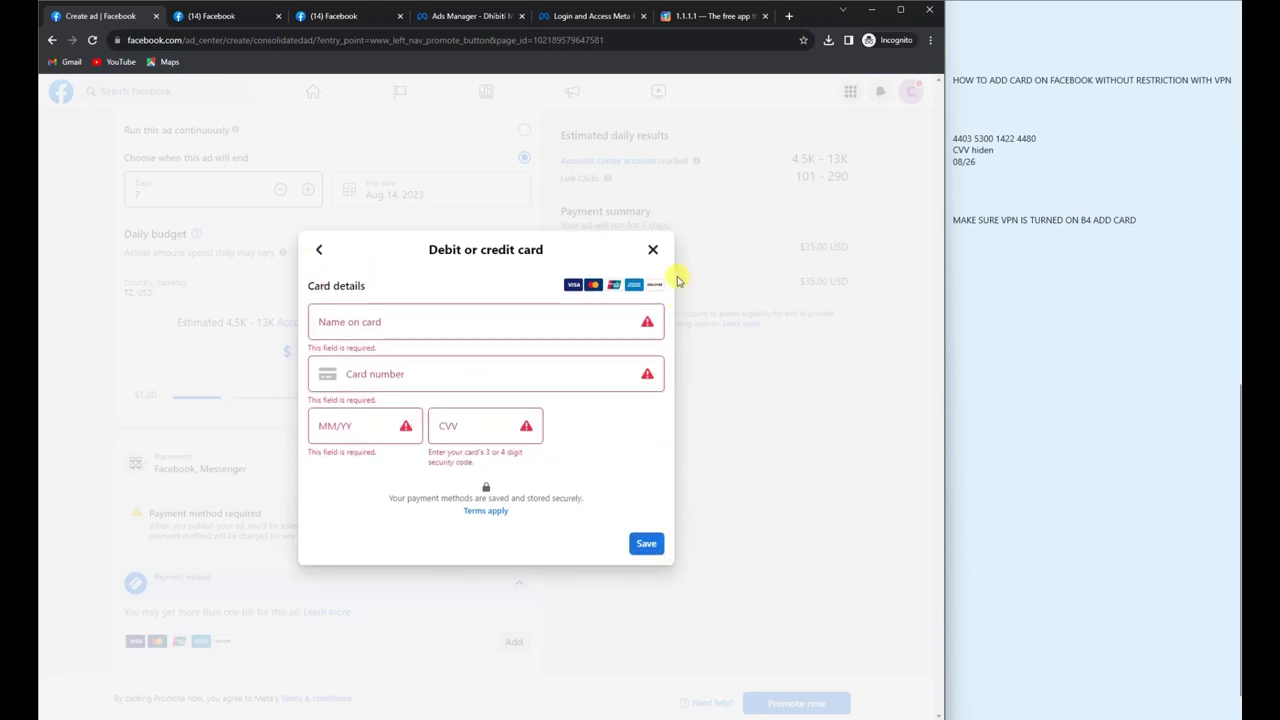
pyautogui.click(655, 248)
# Start adding a debit or credit card as the ad's payment method and paste the card number copied from the sticky note.
pyautogui.click(509, 640)
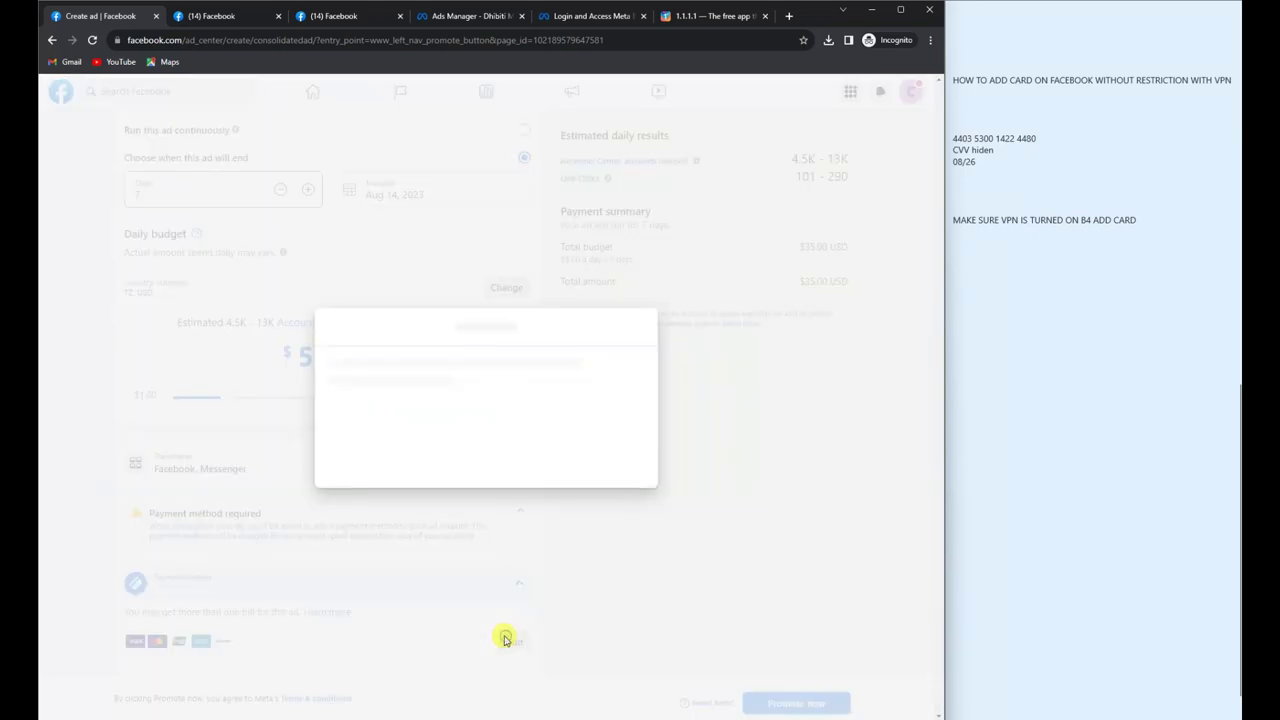
pyautogui.click(644, 541)
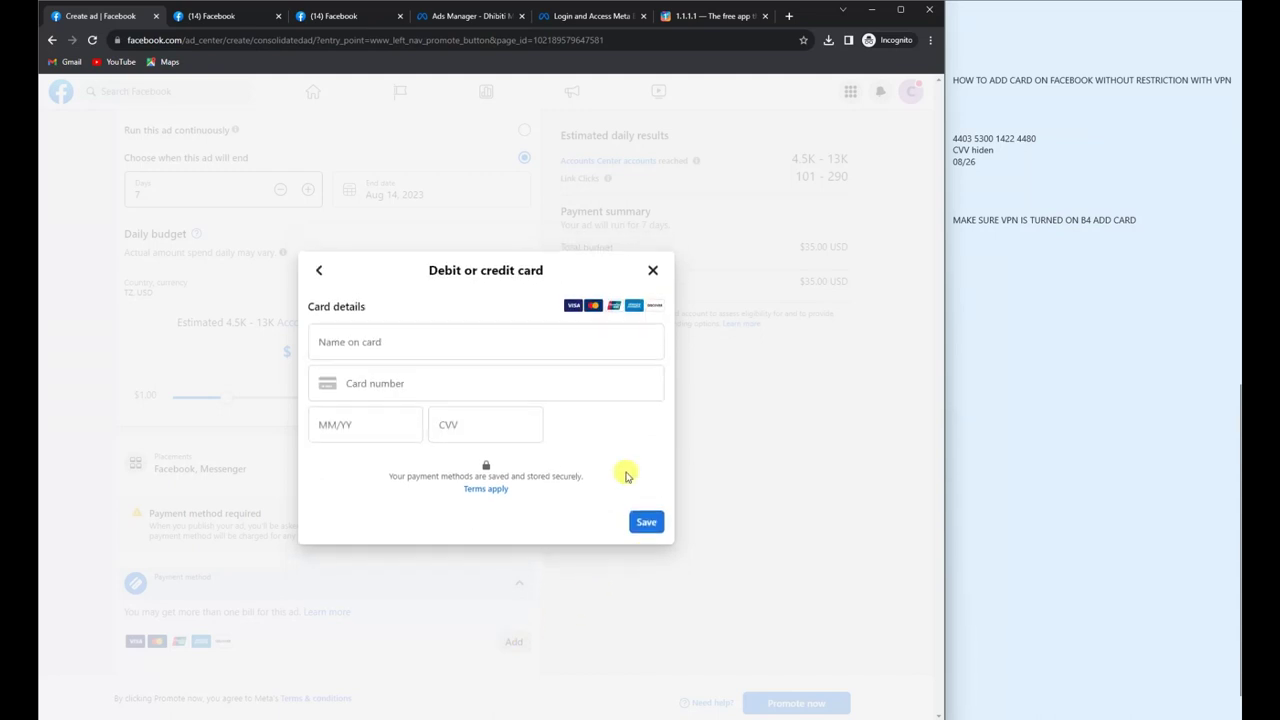
pyautogui.tripleClick(985, 139)
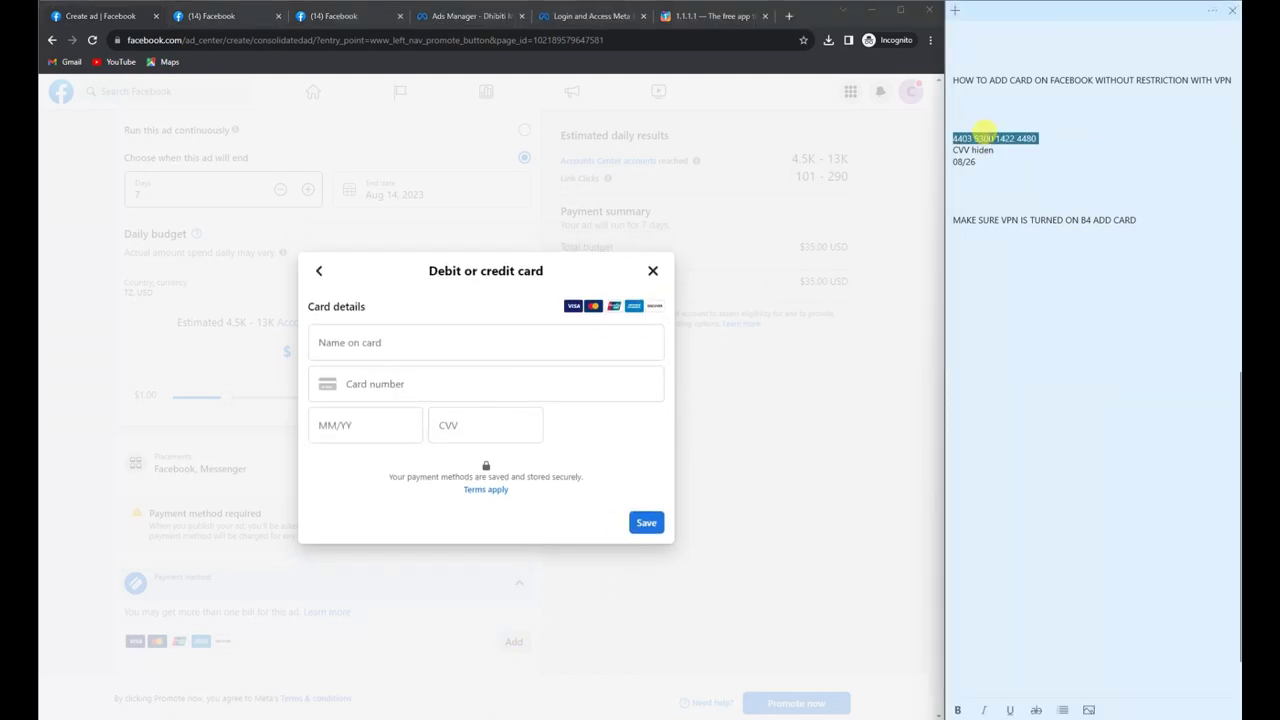
pyautogui.rightClick(990, 140)
pyautogui.click(1025, 151)
pyautogui.click(476, 370)
pyautogui.hotkey('ctrl', 'v')
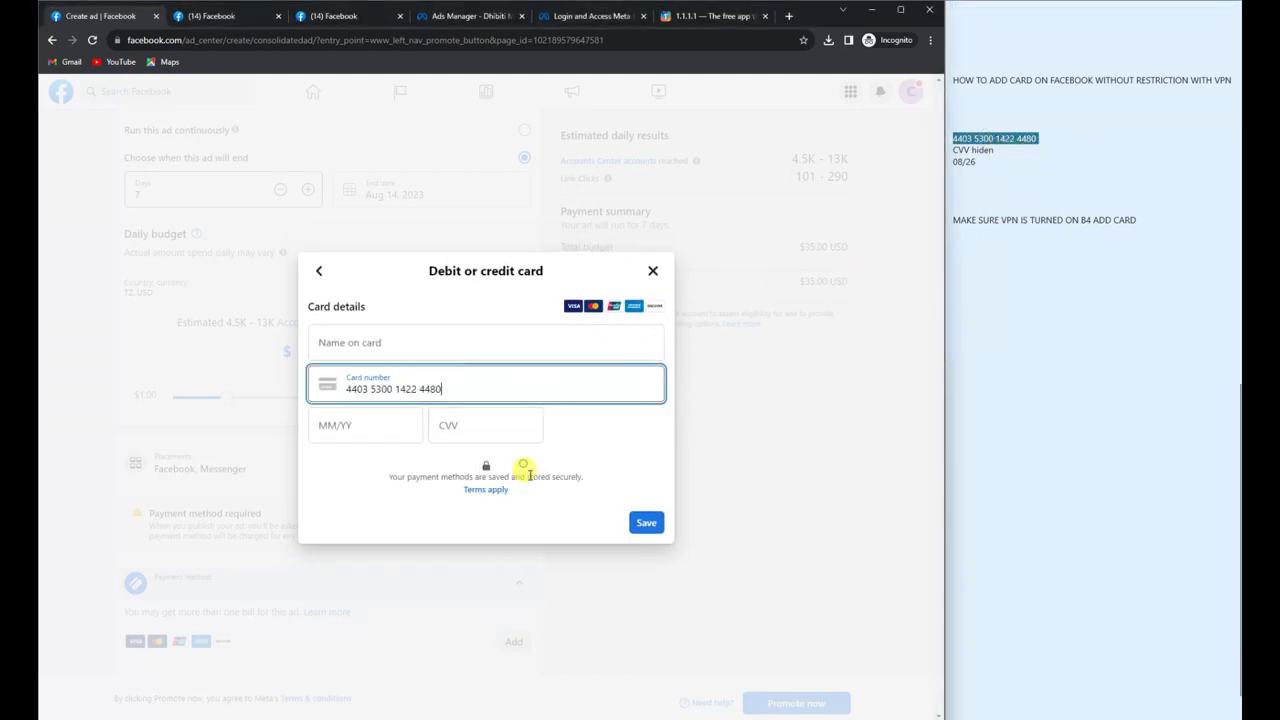
# Fill in "Card details" as the name on card, enter the card's expiry date and CVV, and save the card.
pyautogui.tripleClick(346, 303)
pyautogui.moveTo(346, 303); pyautogui.dragTo(372, 344)
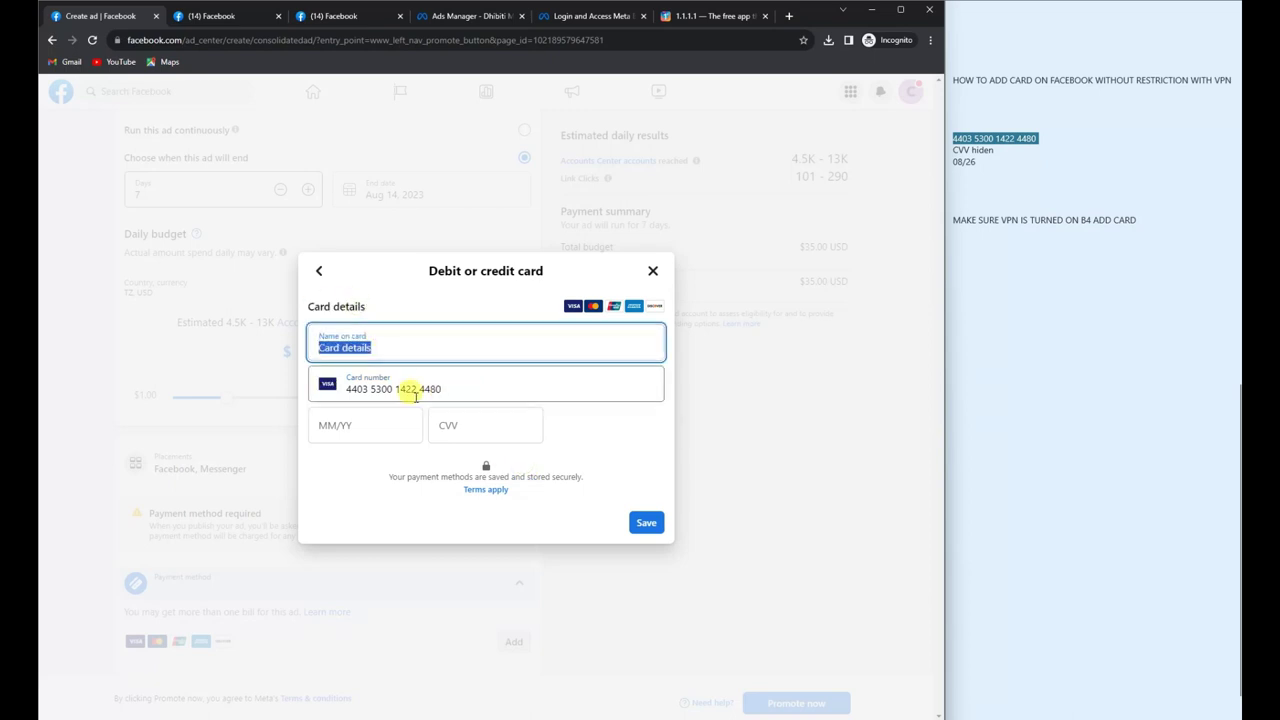
pyautogui.click(385, 435)
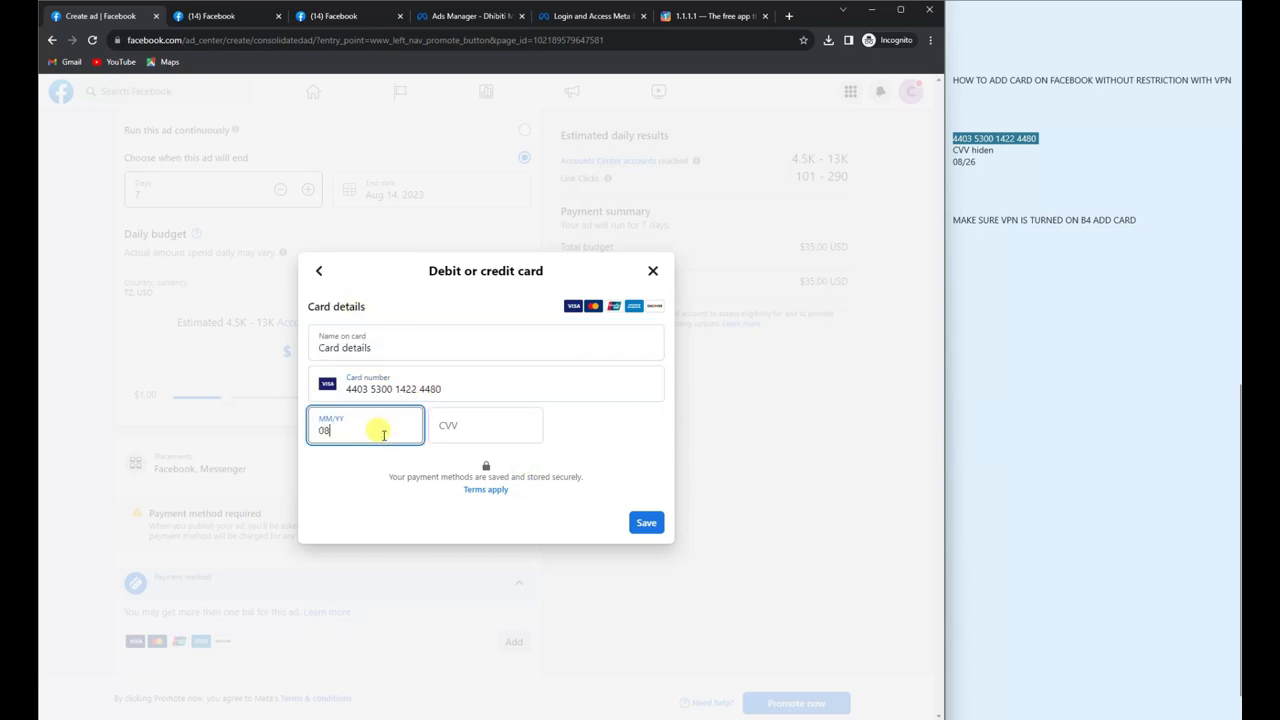
pyautogui.click(465, 428)
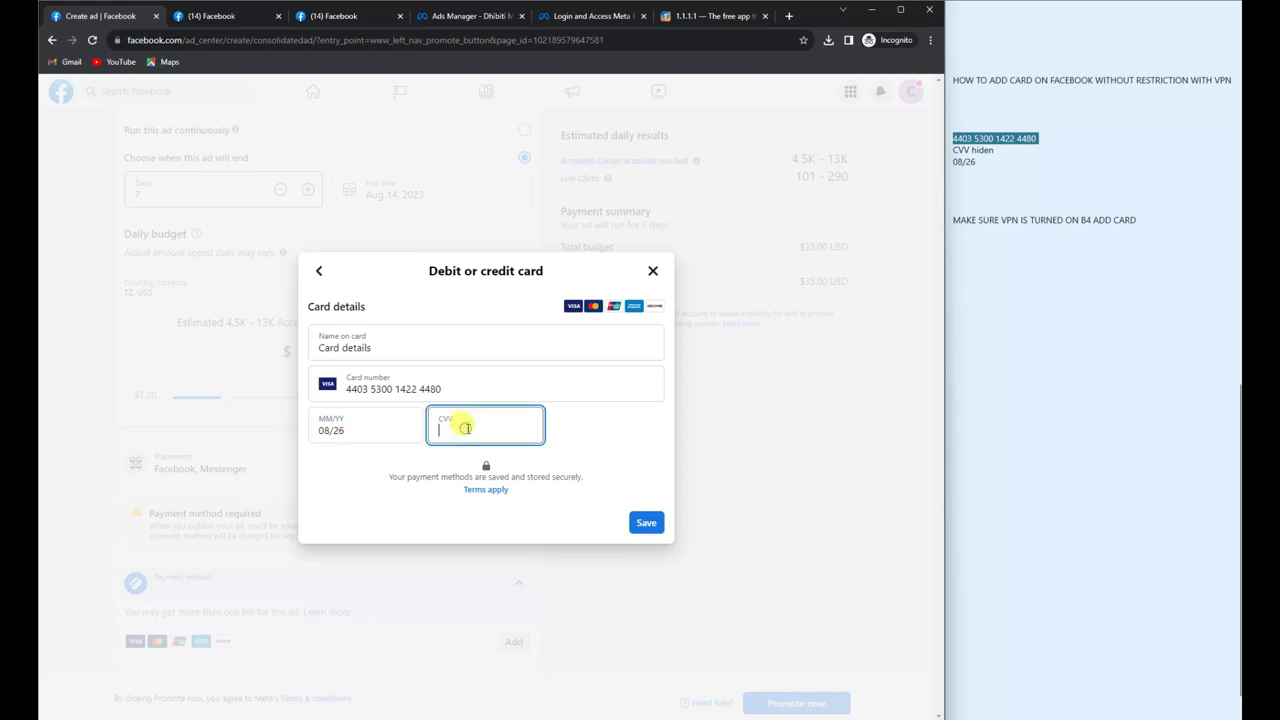
pyautogui.write('•••')
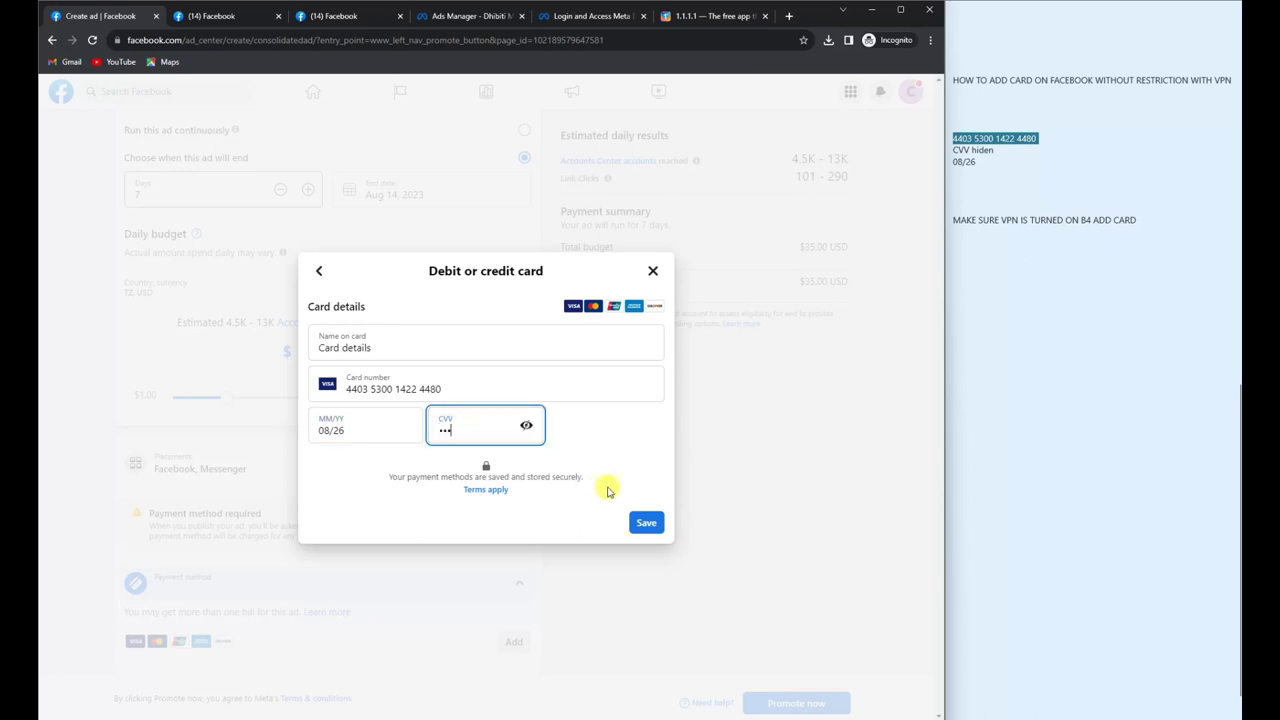
pyautogui.click(645, 523)
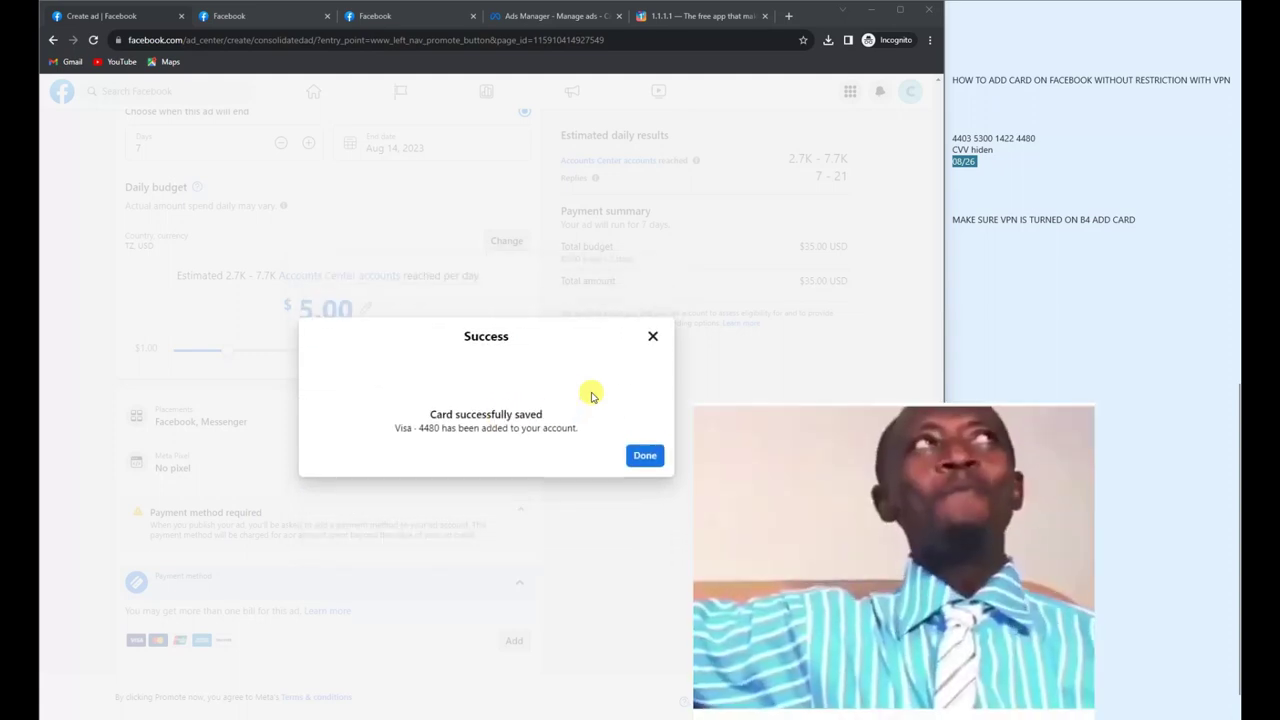
pyautogui.moveTo(522, 428); pyautogui.dragTo(523, 411)
pyautogui.doubleClick(531, 428)
# Add the lines "Thats The Way It Is.", "THANK YOU 4 WATCHING" and "SUBSCRIBE FOR MORE" below the existing text in the sticky note.
pyautogui.click(1118, 268)
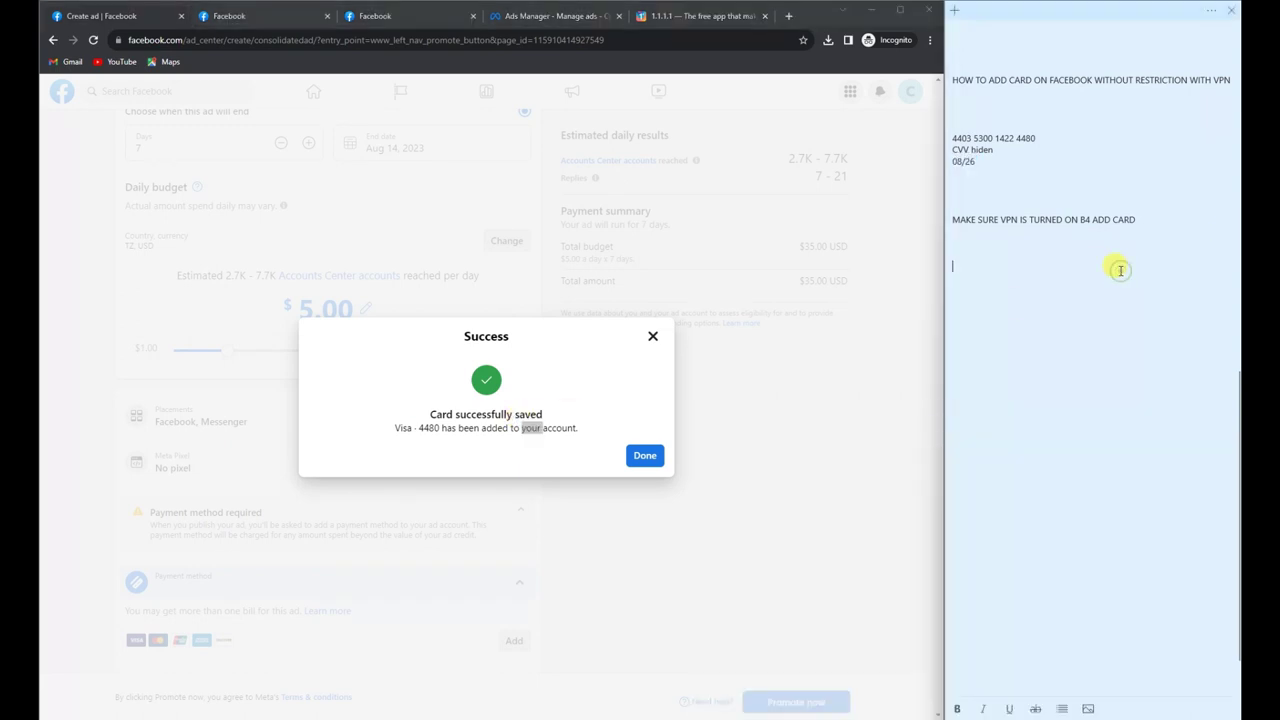
pyautogui.write('That')
pyautogui.write('s ')
pyautogui.write('The W')
pyautogui.write('ay It ')
pyautogui.write('Is')
pyautogui.write('. ')
pyautogui.write('THANK Y')
pyautogui.write('OU 4 WAT')
pyautogui.write('CHING')
pyautogui.press('Return')
pyautogui.write('SUBSCRIBE F')
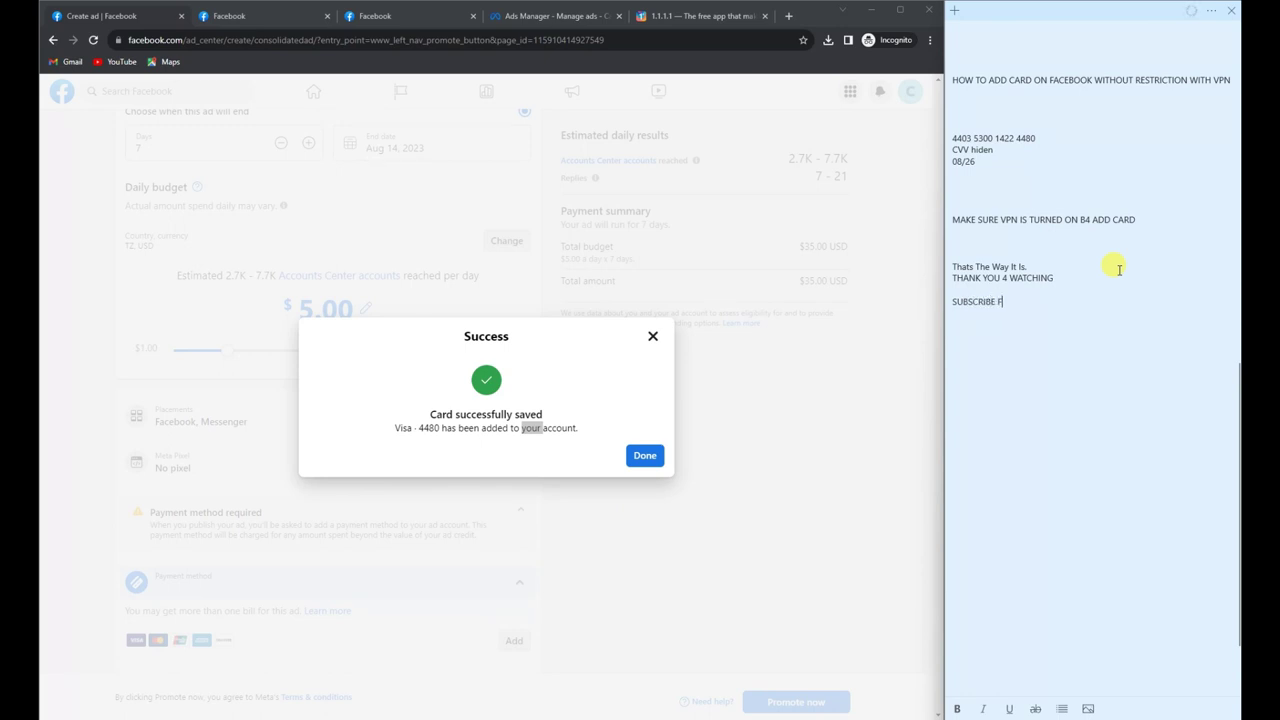
pyautogui.write('OR MORE')
# Dismiss the card confirmation dialog to return to the ad setup.
pyautogui.click(645, 457)
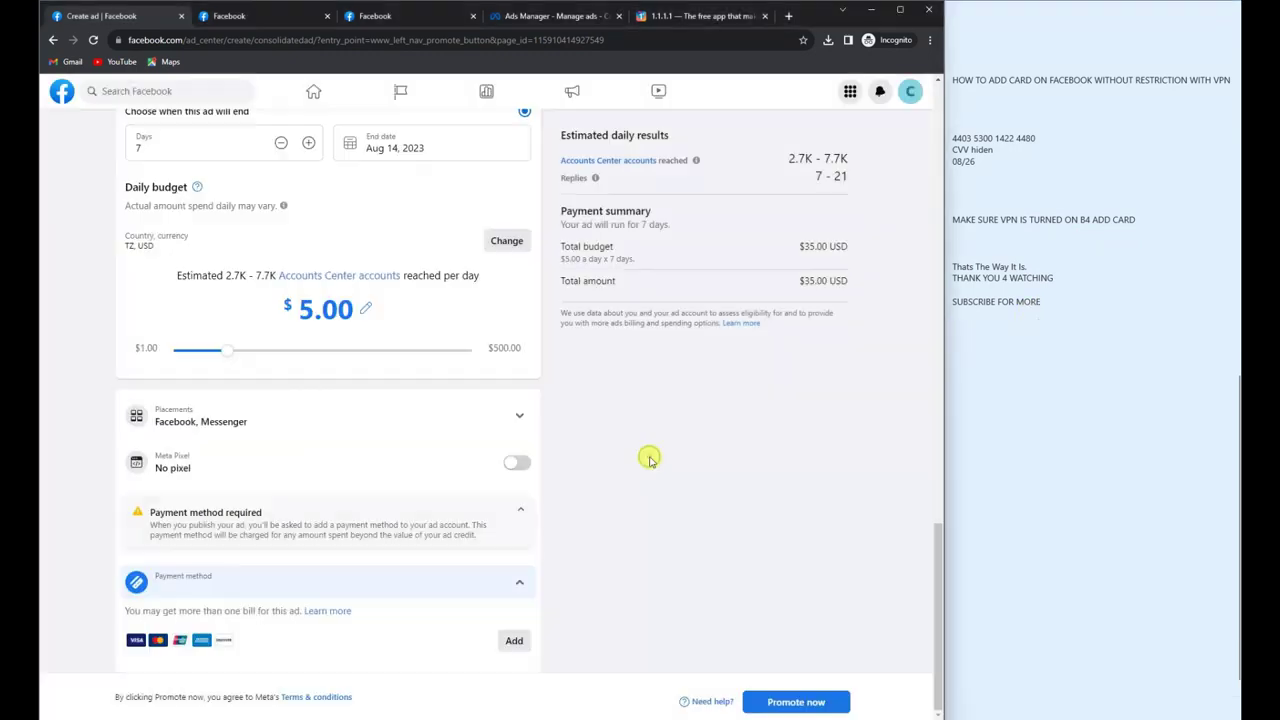